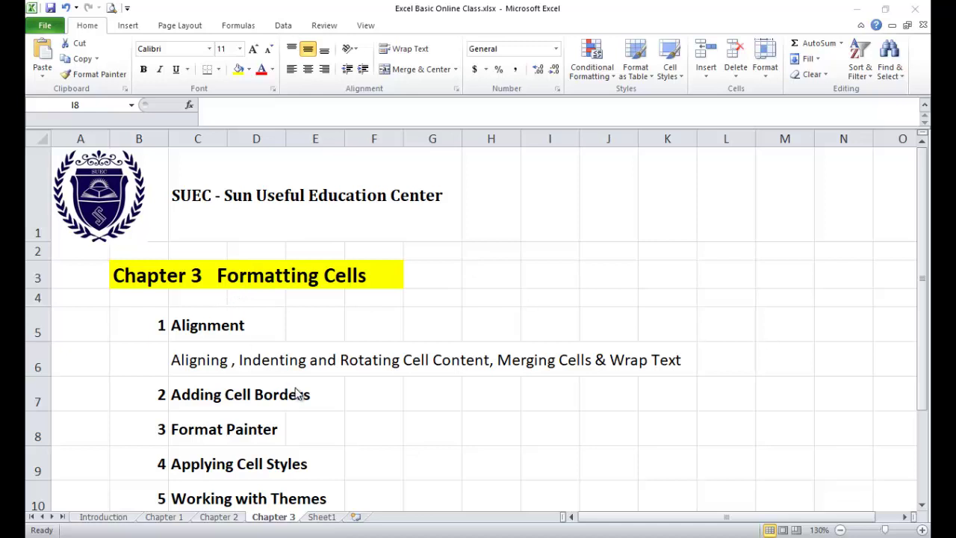
Browse the Chapter 3 topic numbers 1–5 and the Alignment heading, then switch to Sheet1.
{"action": "left_click", "coordinate": [503, 409]}
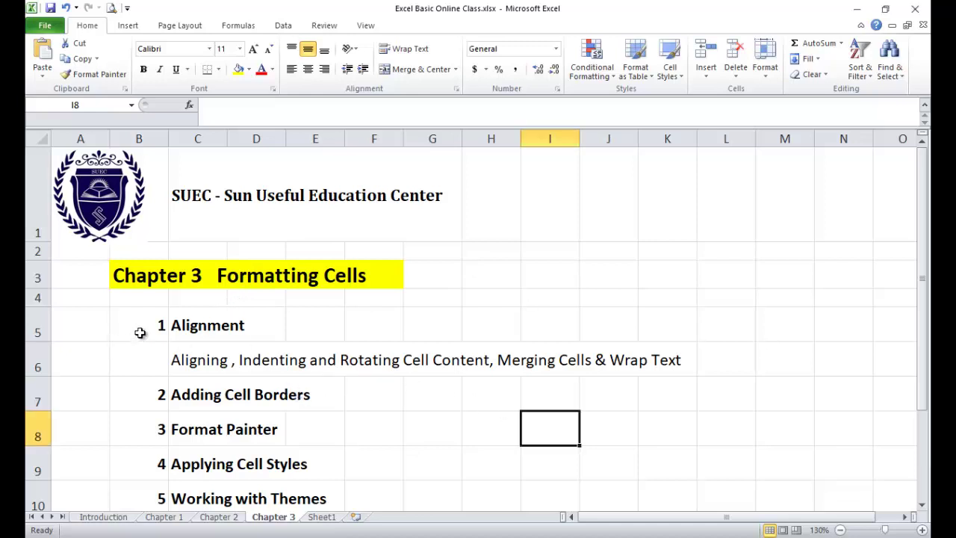
{"action": "left_click", "coordinate": [139, 333]}
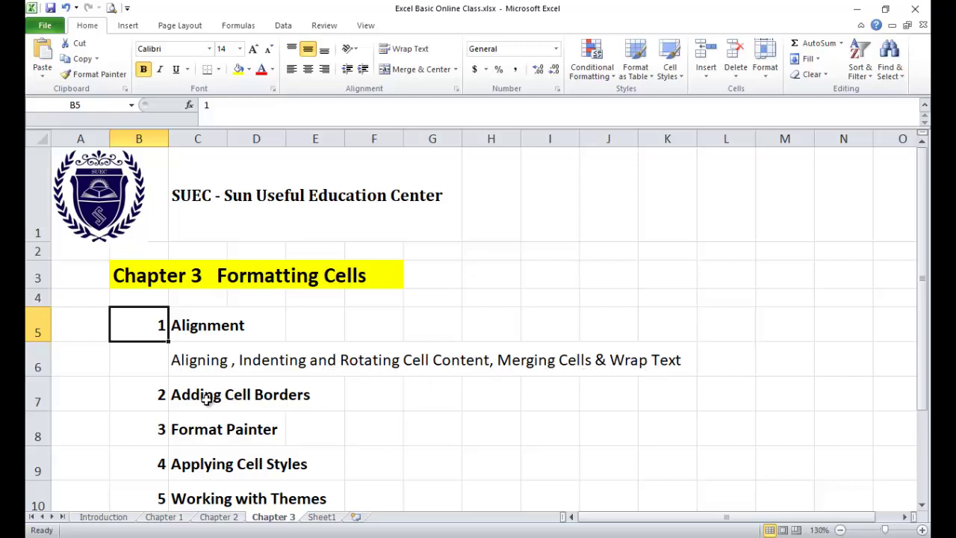
{"action": "left_click", "coordinate": [149, 400]}
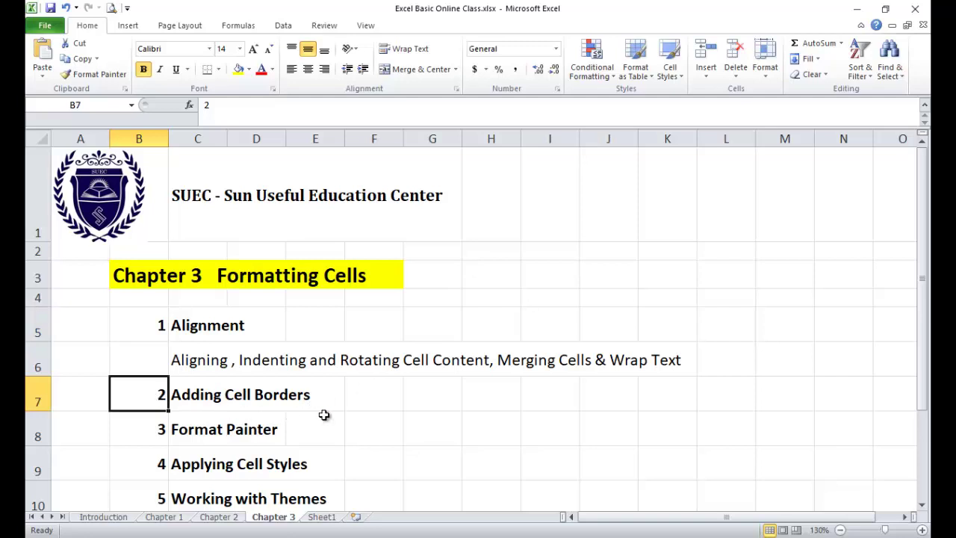
{"action": "left_click", "coordinate": [157, 429]}
{"action": "scroll", "coordinate": [157, 429], "scroll_direction": "down", "scroll_amount": 1}
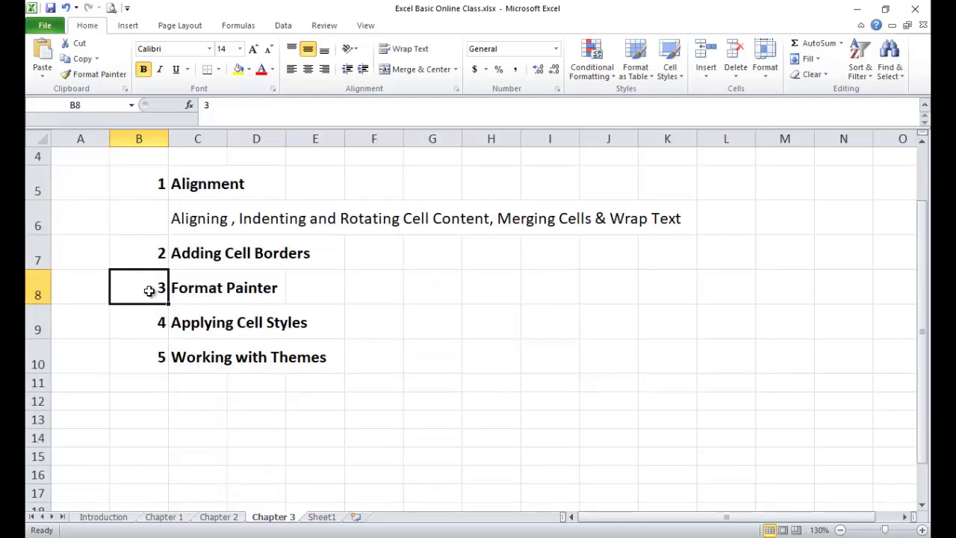
{"action": "left_click", "coordinate": [158, 324]}
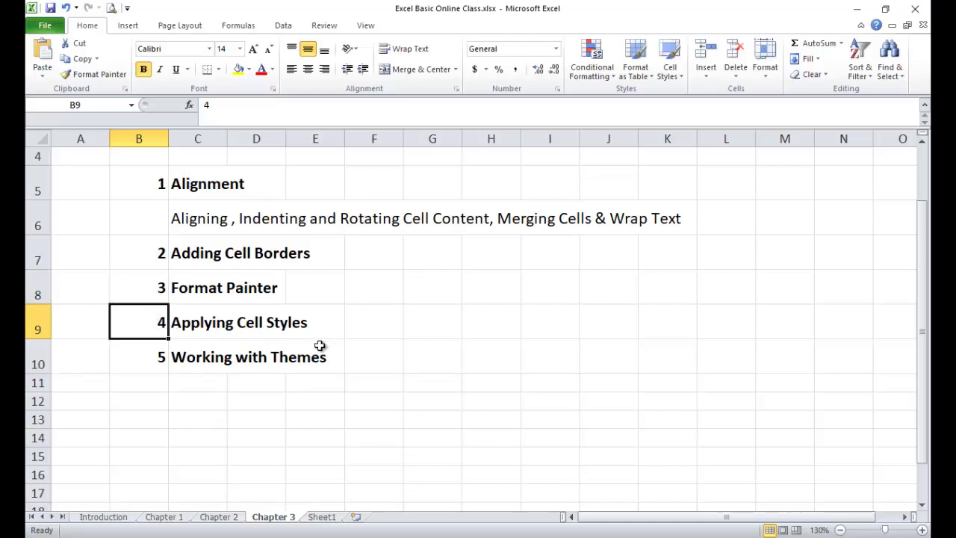
{"action": "left_click", "coordinate": [144, 355]}
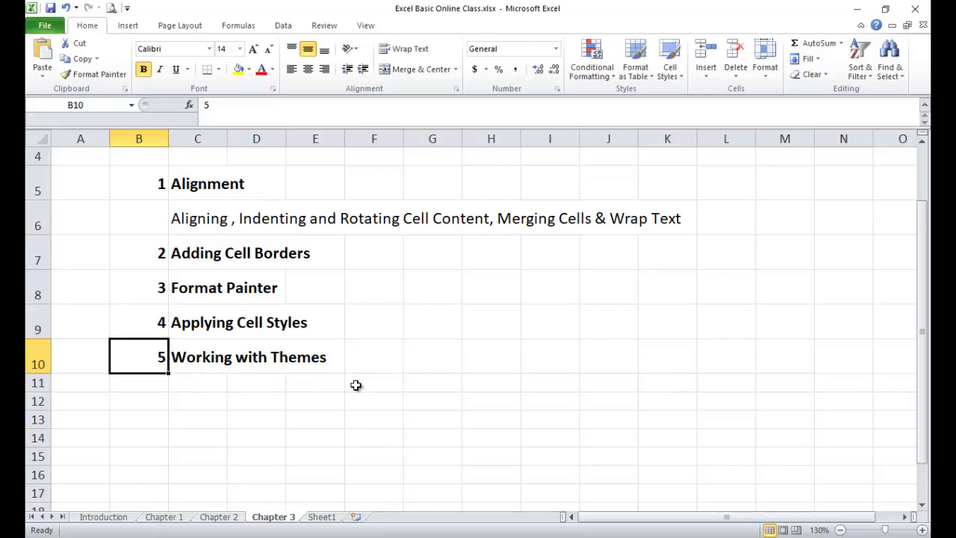
{"action": "scroll", "coordinate": [355, 387], "scroll_direction": "up", "scroll_amount": 1}
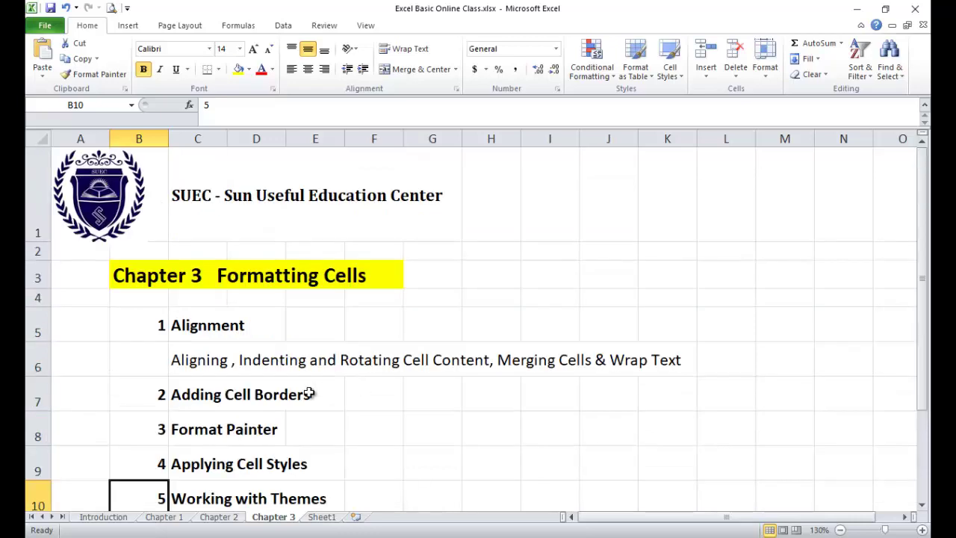
{"action": "left_click", "coordinate": [148, 326]}
{"action": "left_click", "coordinate": [212, 336]}
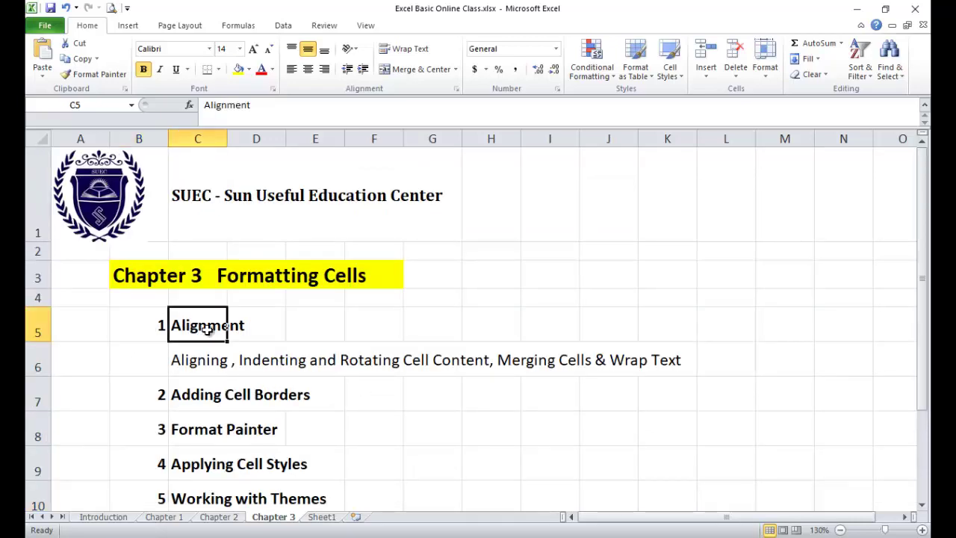
{"action": "key", "text": "ctrl+Page_Down"}
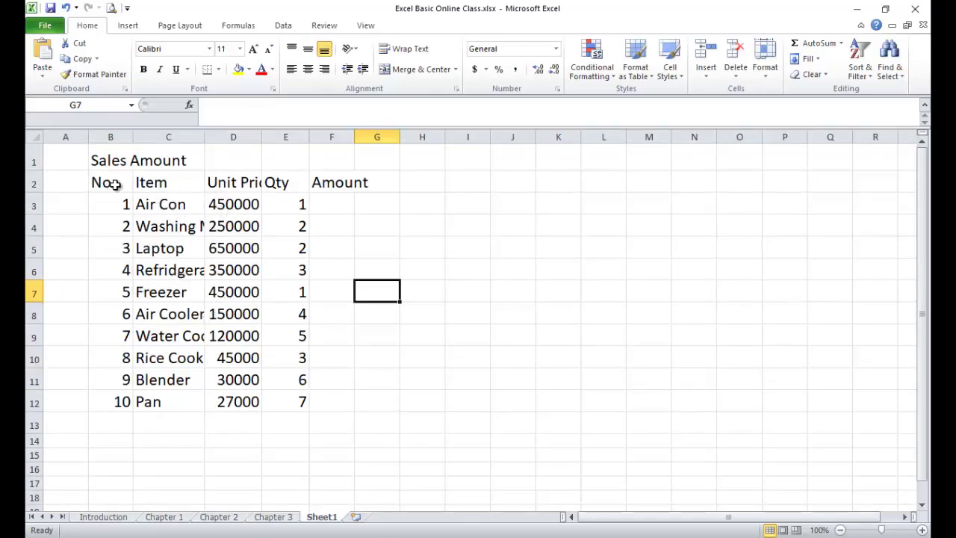
Horizontally centre the Item, Unit Price, Qty and Amount headers in B2:F2.
{"action": "left_click", "coordinate": [109, 162]}
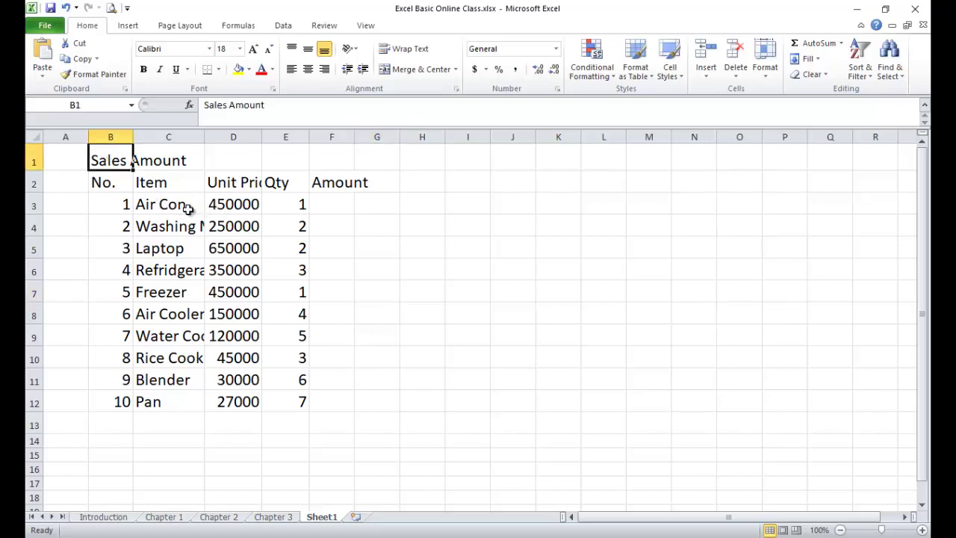
{"action": "left_click_drag", "start_coordinate": [112, 186], "coordinate": [348, 411]}
{"action": "left_click", "coordinate": [414, 378]}
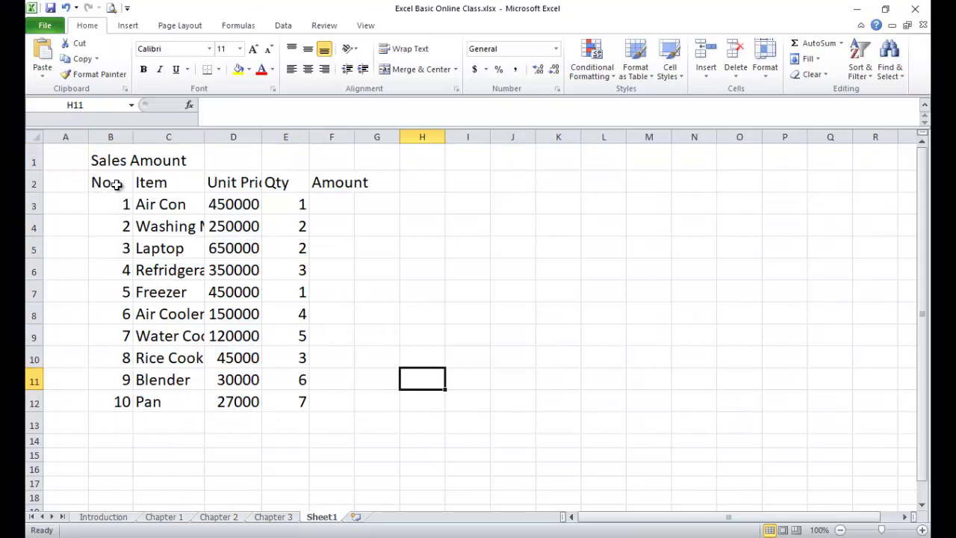
{"action": "left_click", "coordinate": [180, 206]}
{"action": "left_click", "coordinate": [249, 204]}
{"action": "left_click", "coordinate": [299, 204]}
{"action": "left_click", "coordinate": [335, 207]}
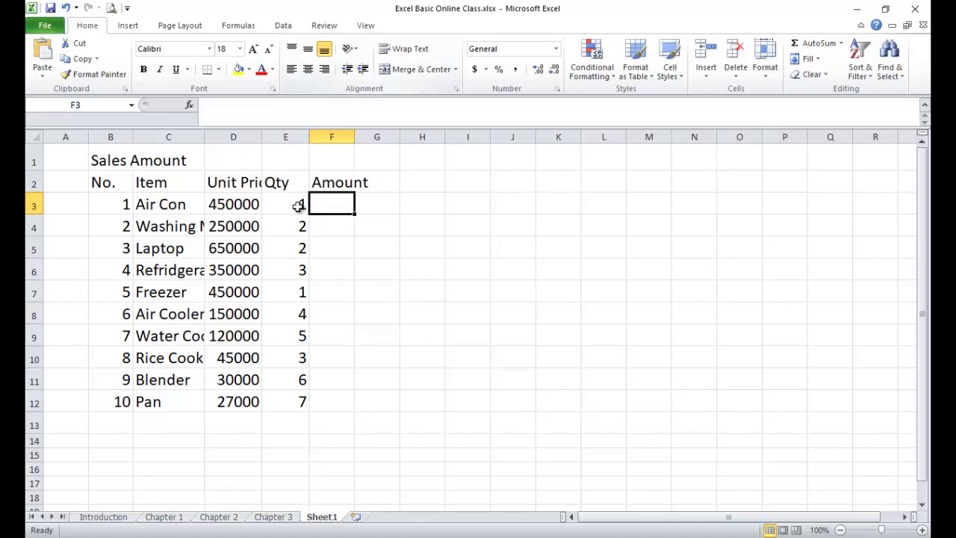
{"action": "left_click_drag", "start_coordinate": [118, 183], "coordinate": [343, 183]}
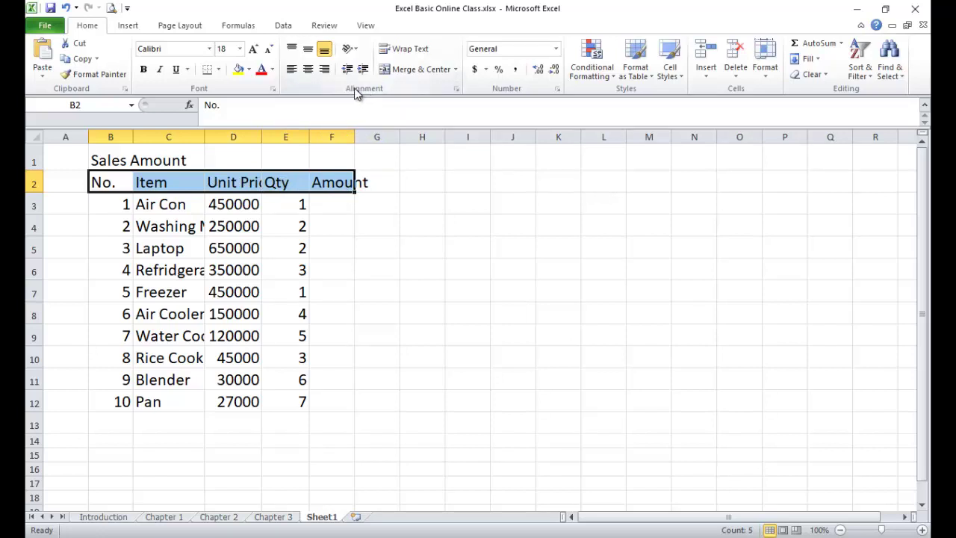
{"action": "left_click", "coordinate": [311, 74]}
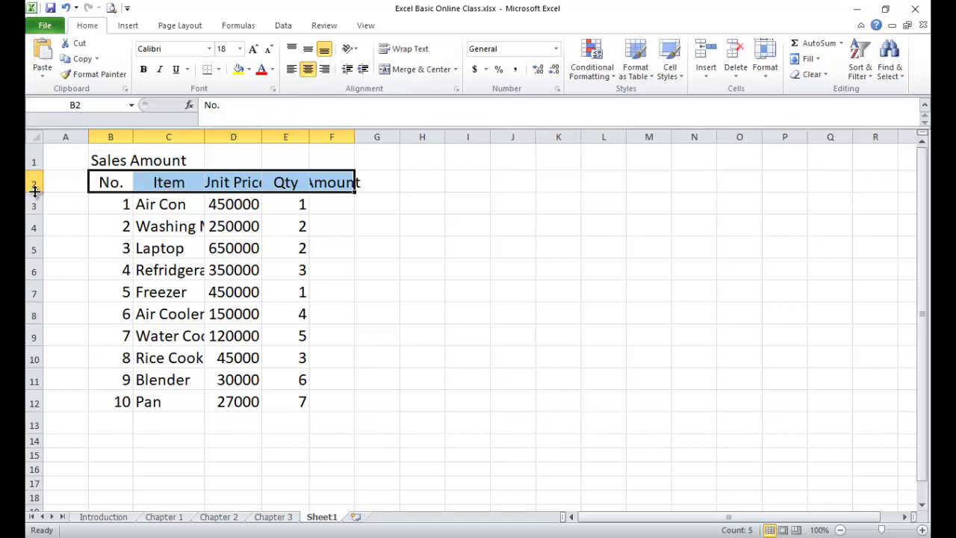
Make header row 2 taller, 60 pixels high.
{"action": "left_click_drag", "start_coordinate": [32, 192], "coordinate": [38, 214]}
{"action": "left_click", "coordinate": [166, 196]}
{"action": "left_click", "coordinate": [213, 192]}
{"action": "left_click", "coordinate": [284, 190]}
{"action": "left_click", "coordinate": [332, 190]}
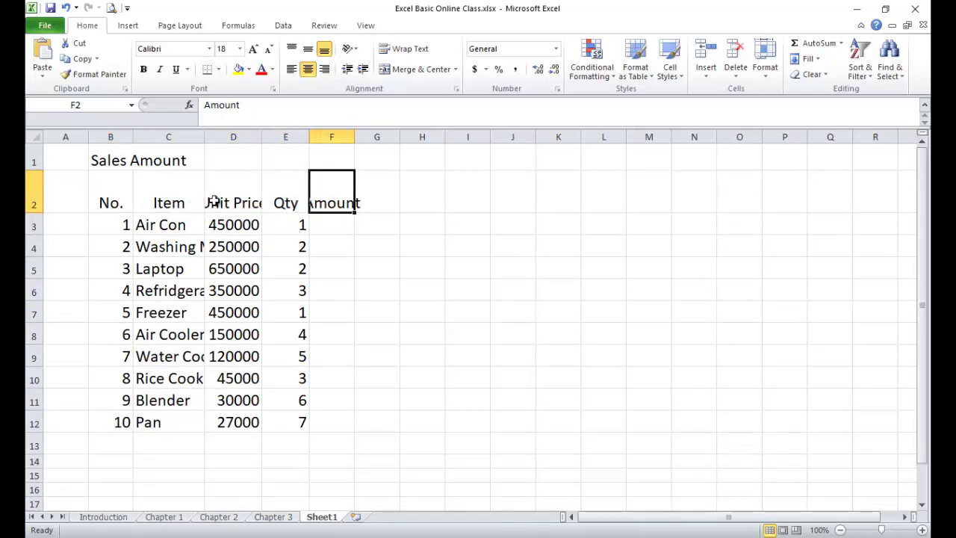
Set rows 2 through 12 to a height of 60 pixels each.
{"action": "left_click_drag", "start_coordinate": [28, 202], "coordinate": [28, 423]}
{"action": "left_click_drag", "start_coordinate": [33, 302], "coordinate": [36, 326]}
{"action": "scroll", "coordinate": [164, 337], "scroll_direction": "up", "scroll_amount": 1}
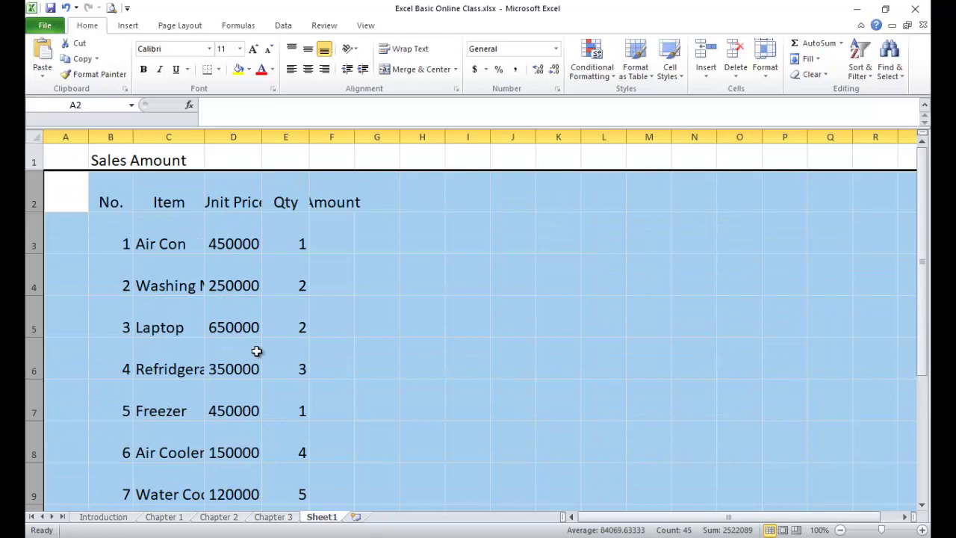
{"action": "left_click", "coordinate": [217, 277]}
{"action": "key", "text": "Left"}
{"action": "key", "text": "Left"}
{"action": "key", "text": "Up"}
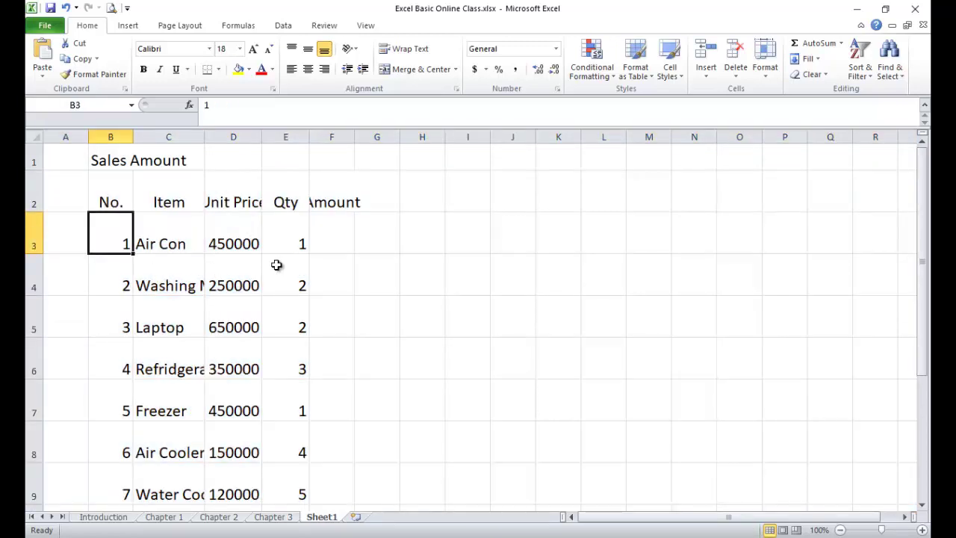
Middle-align the header labels in B2:F2 vertically.
{"action": "left_click_drag", "start_coordinate": [103, 192], "coordinate": [330, 203]}
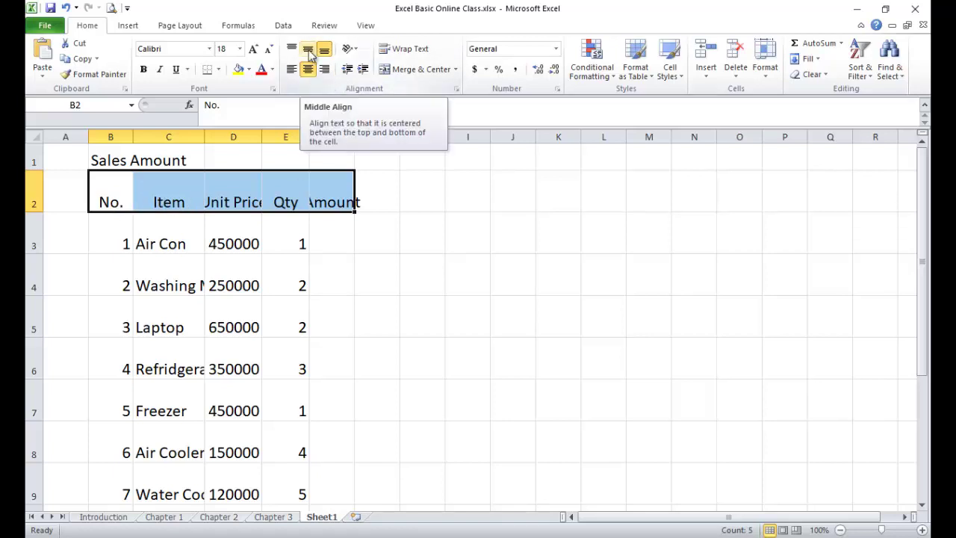
{"action": "left_click", "coordinate": [308, 50]}
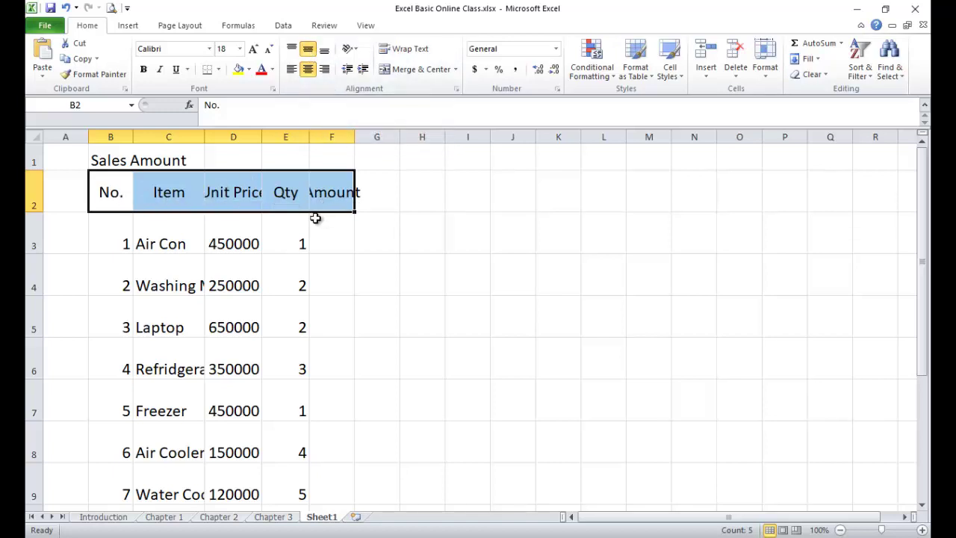
{"action": "left_click", "coordinate": [347, 261]}
Narrow column B and widen columns C and F so item names and Amount show fully.
{"action": "left_click_drag", "start_coordinate": [133, 137], "coordinate": [122, 137]}
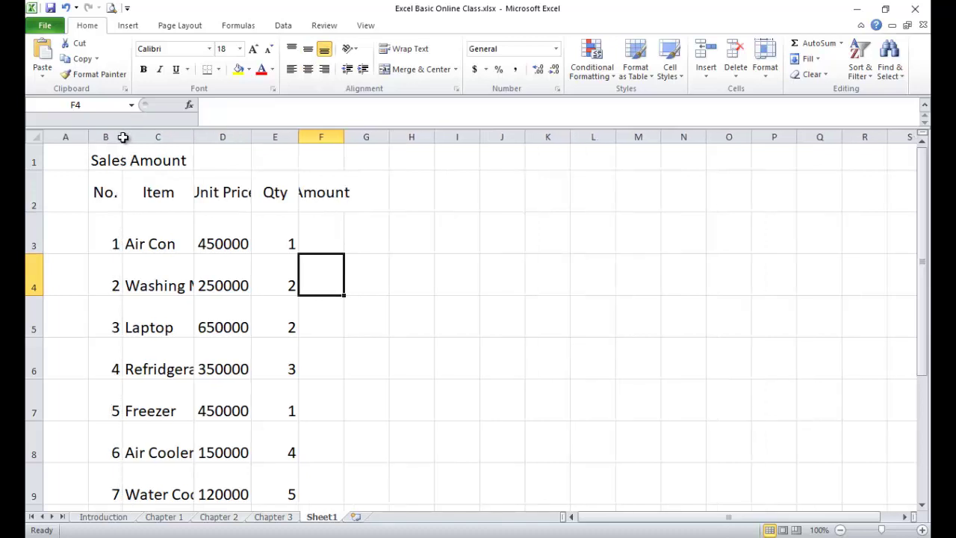
{"action": "left_click", "coordinate": [176, 192]}
{"action": "left_click_drag", "start_coordinate": [198, 137], "coordinate": [295, 138]}
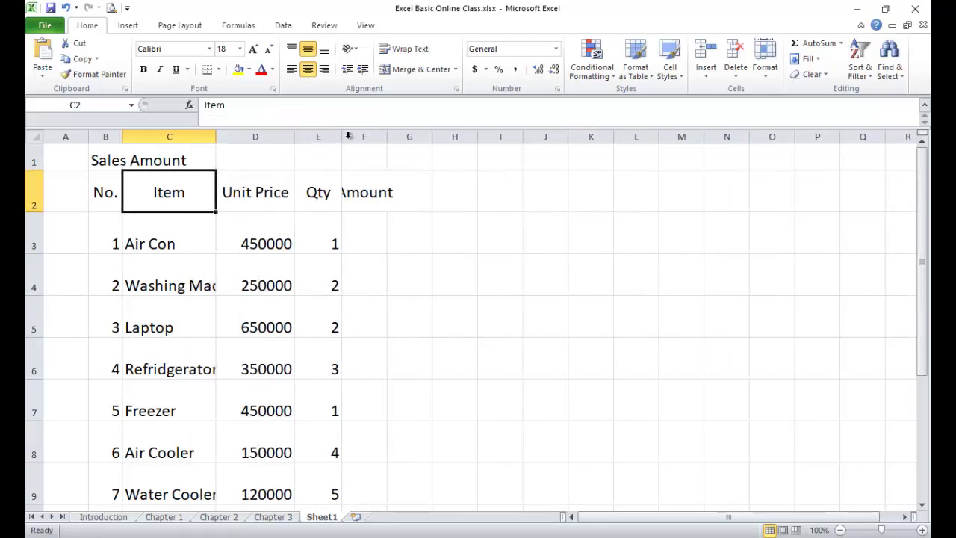
{"action": "left_click_drag", "start_coordinate": [387, 137], "coordinate": [434, 137]}
{"action": "left_click", "coordinate": [174, 228]}
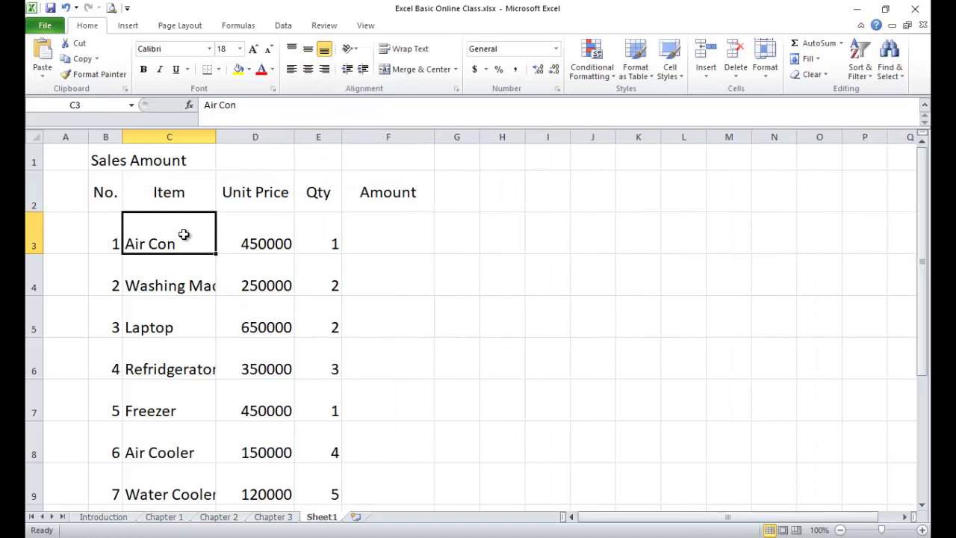
{"action": "left_click_drag", "start_coordinate": [184, 235], "coordinate": [171, 455]}
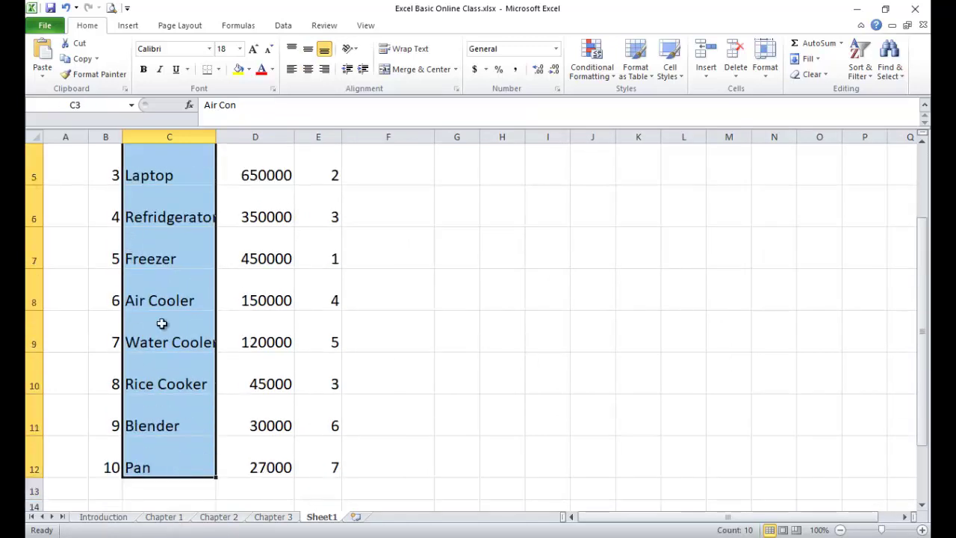
Indent the item names in C3:C12 by exactly one level.
{"action": "scroll", "coordinate": [160, 294], "scroll_direction": "up", "scroll_amount": 1}
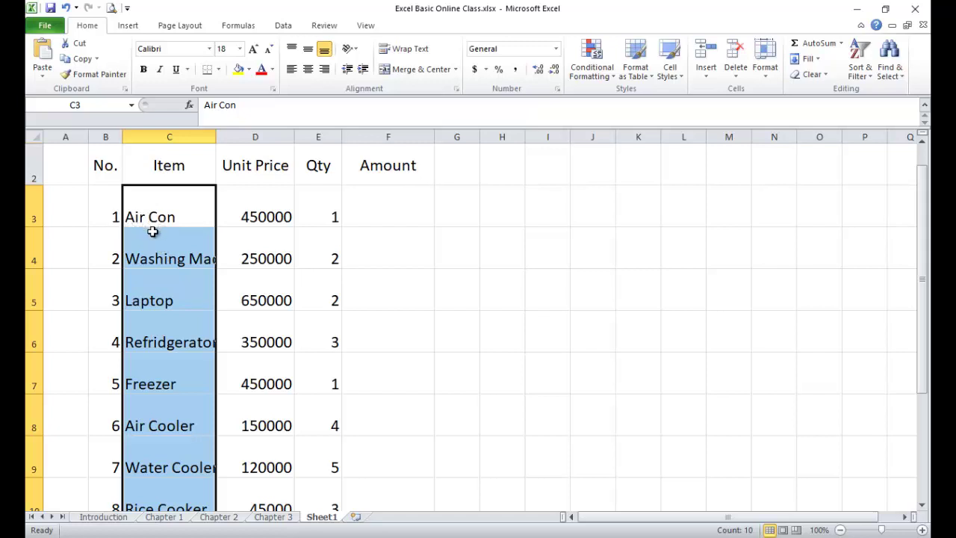
{"action": "left_click", "coordinate": [363, 72]}
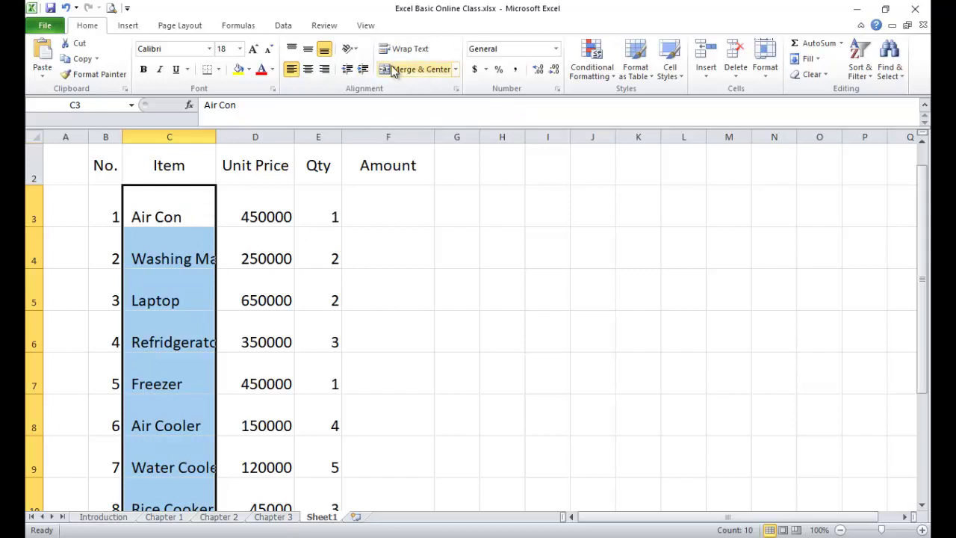
{"action": "left_click", "coordinate": [369, 72]}
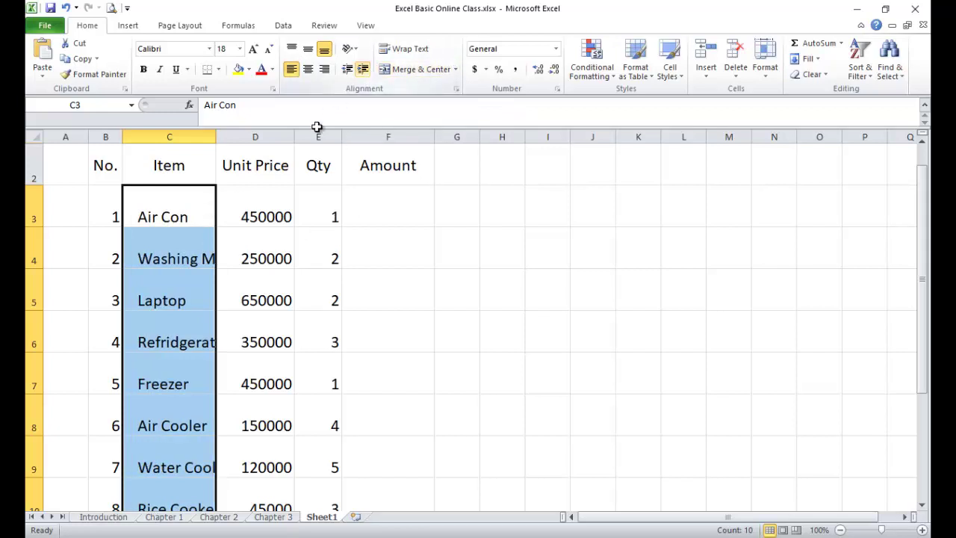
{"action": "left_click", "coordinate": [348, 69]}
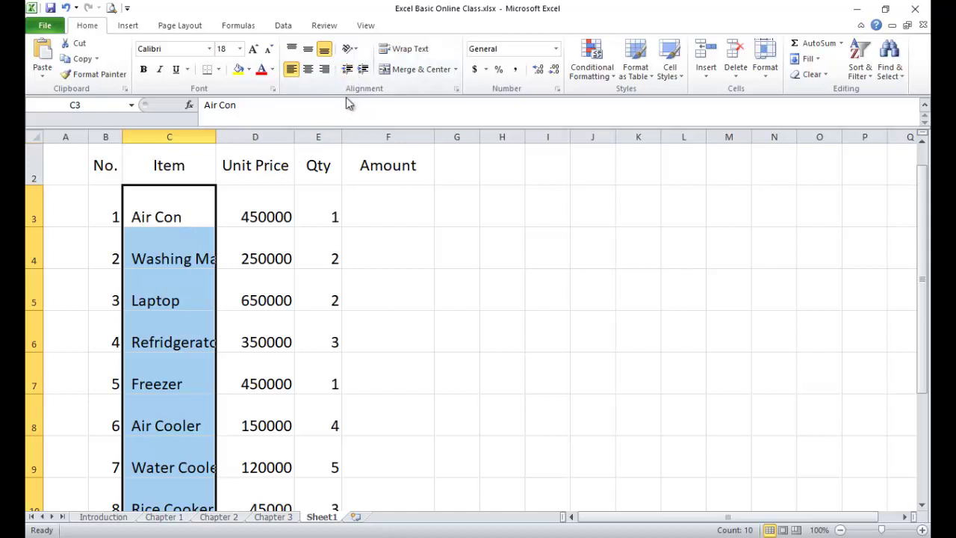
{"action": "left_click", "coordinate": [349, 70]}
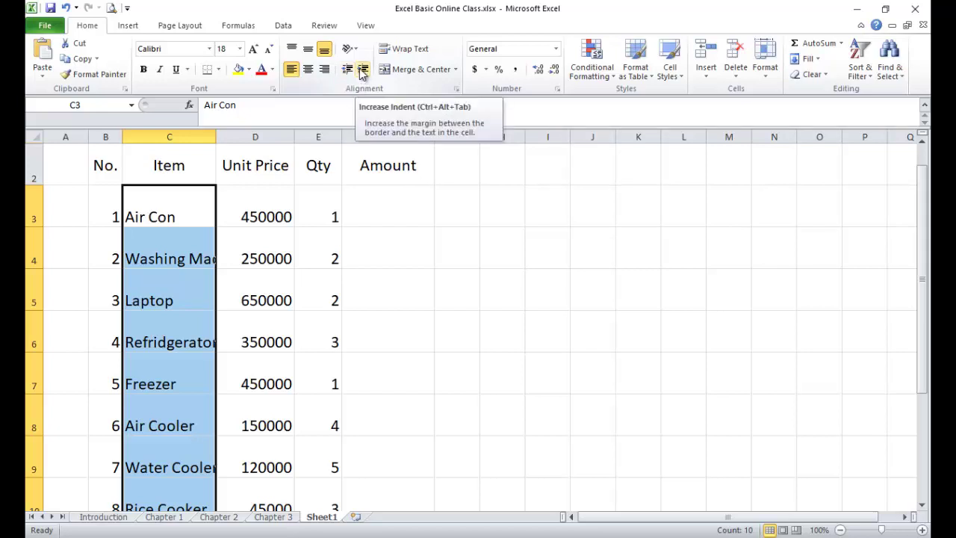
{"action": "left_click", "coordinate": [363, 70]}
{"action": "left_click_drag", "start_coordinate": [187, 217], "coordinate": [194, 458]}
Widen column C to better fit the item names.
{"action": "scroll", "coordinate": [211, 415], "scroll_direction": "up", "scroll_amount": 2}
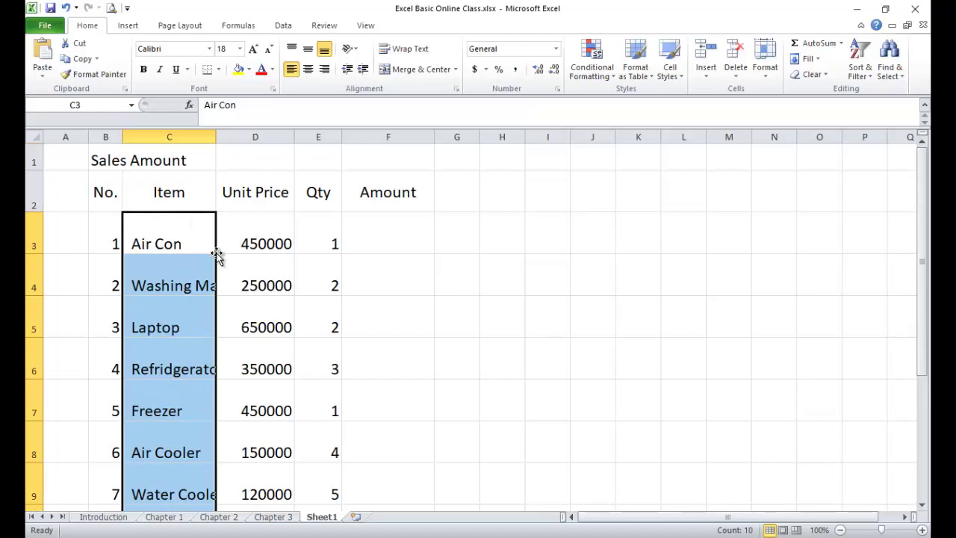
{"action": "left_click", "coordinate": [179, 289]}
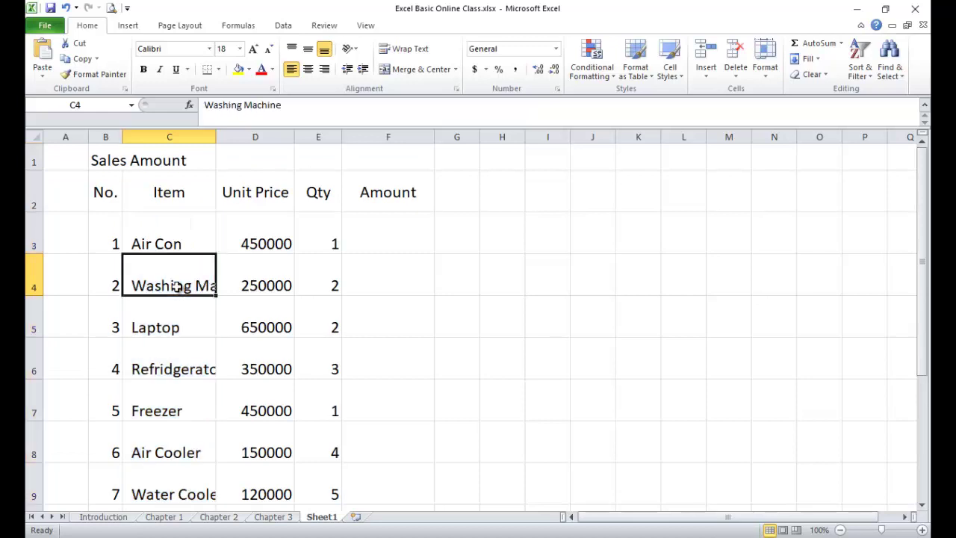
{"action": "left_click", "coordinate": [184, 359]}
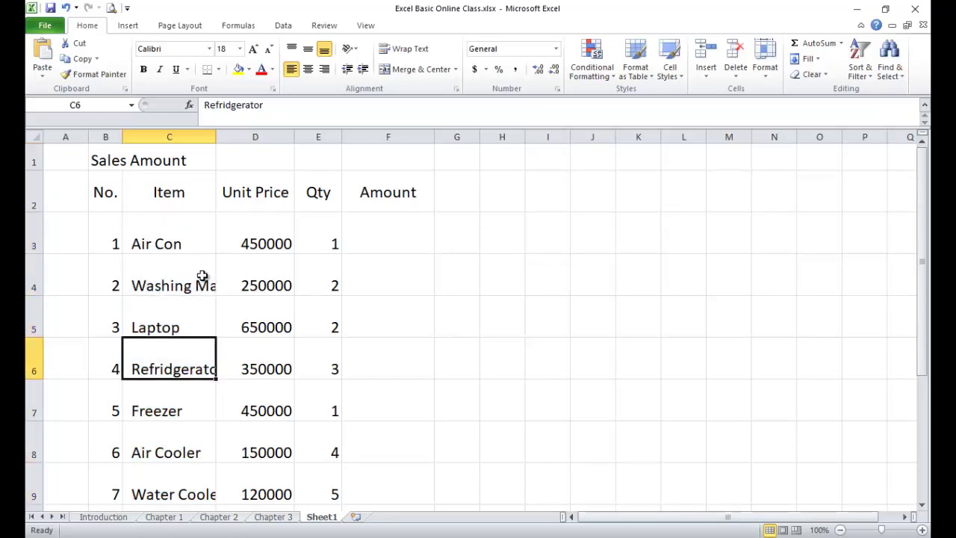
{"action": "left_click_drag", "start_coordinate": [218, 137], "coordinate": [227, 143]}
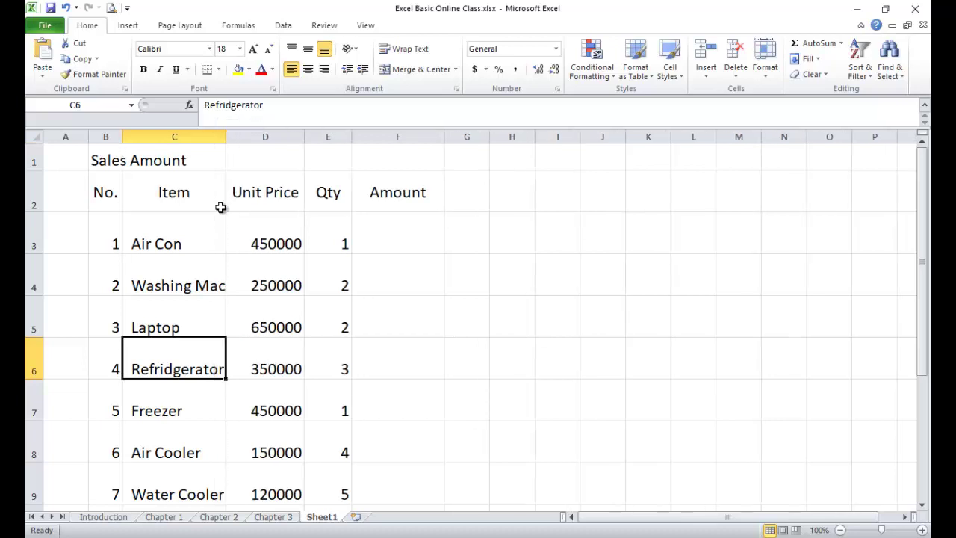
Turn on Wrap Text for C3:C12 so Washing Machine splits onto two lines.
{"action": "left_click", "coordinate": [197, 293]}
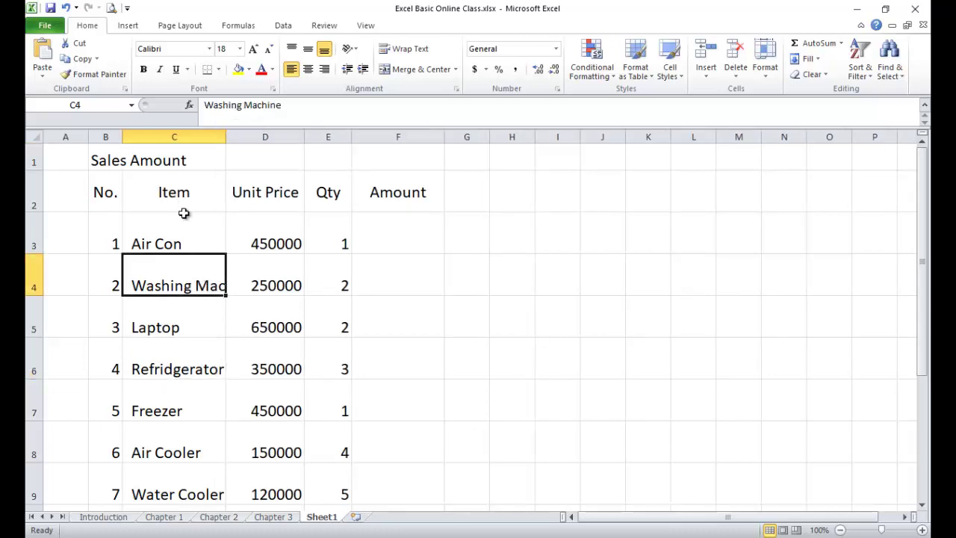
{"action": "left_click_drag", "start_coordinate": [187, 224], "coordinate": [198, 460]}
{"action": "scroll", "coordinate": [264, 415], "scroll_direction": "up", "scroll_amount": 2}
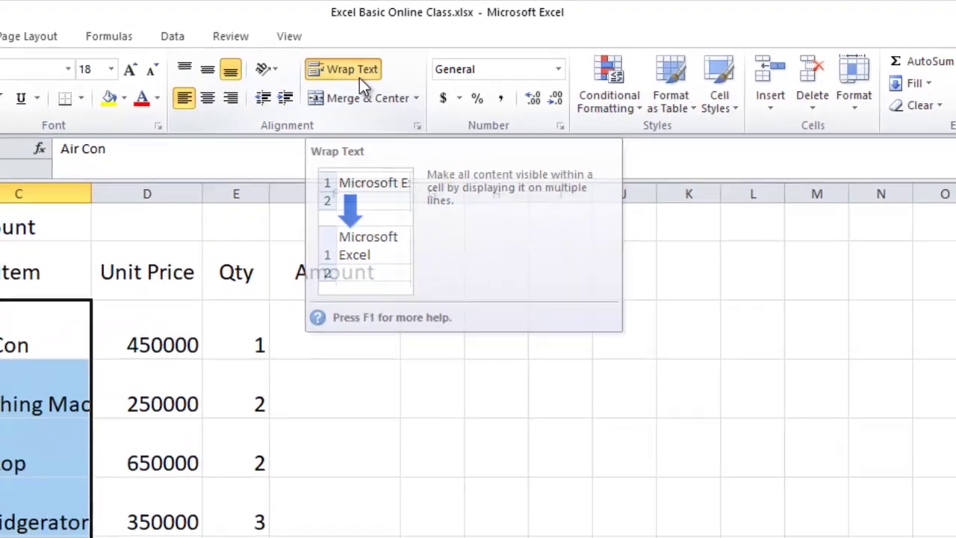
{"action": "left_click", "coordinate": [358, 74]}
{"action": "left_click", "coordinate": [30, 339]}
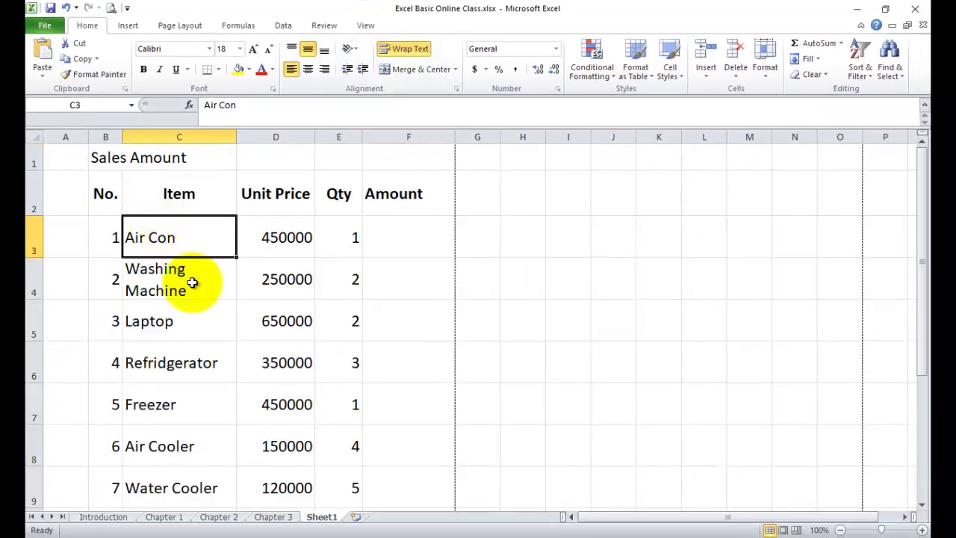
{"action": "left_click", "coordinate": [193, 282]}
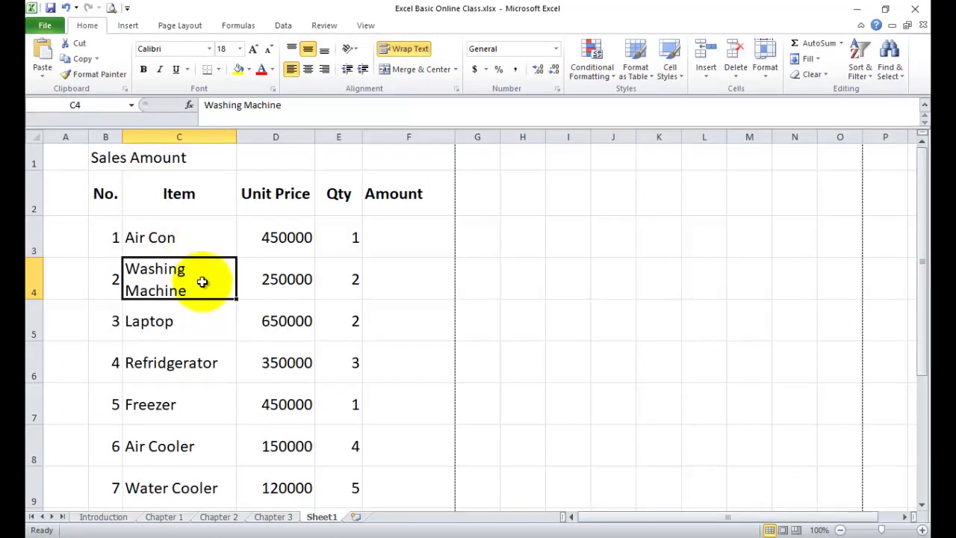
Enter 'Washing' and 'Machine' in H4 separated by a manual line break.
{"action": "left_click", "coordinate": [528, 271]}
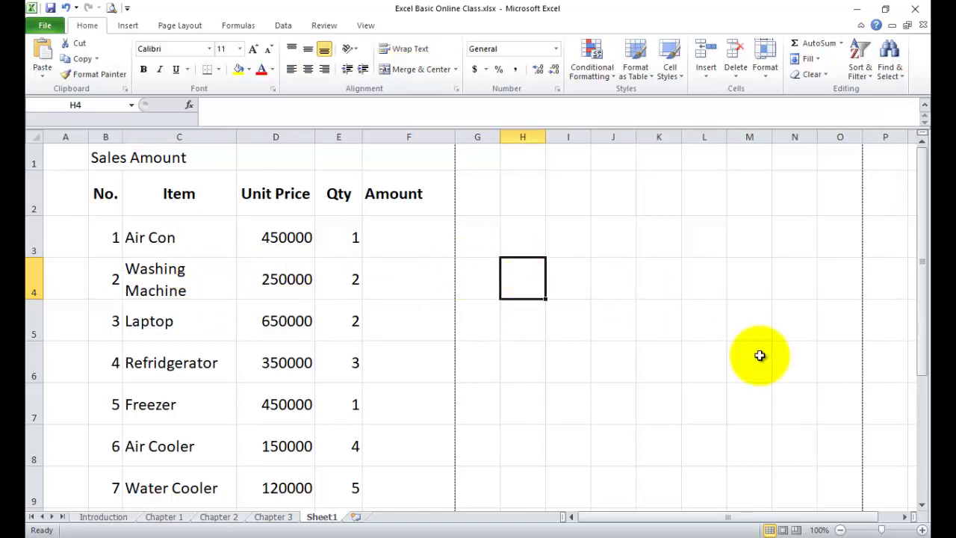
{"action": "type", "text": "Washing"}
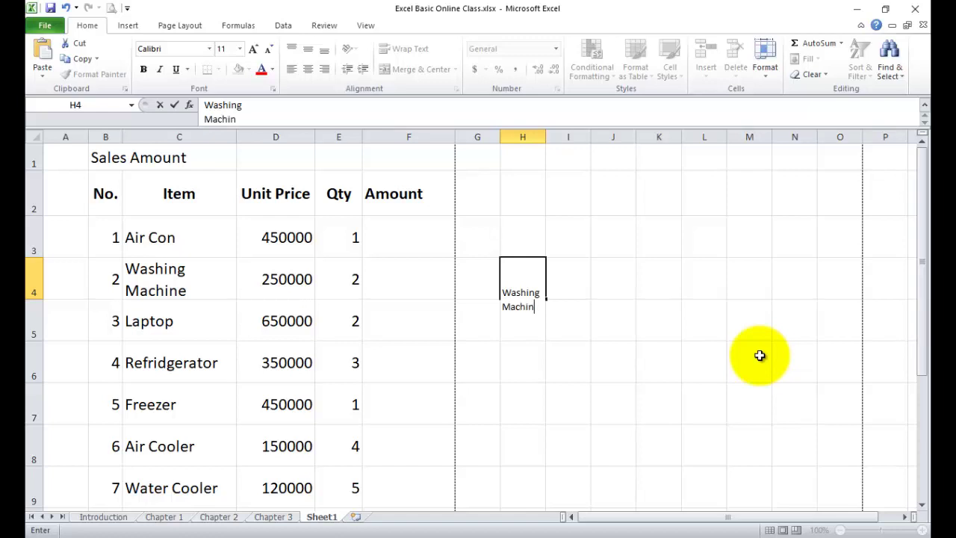
{"action": "key", "text": "Return"}
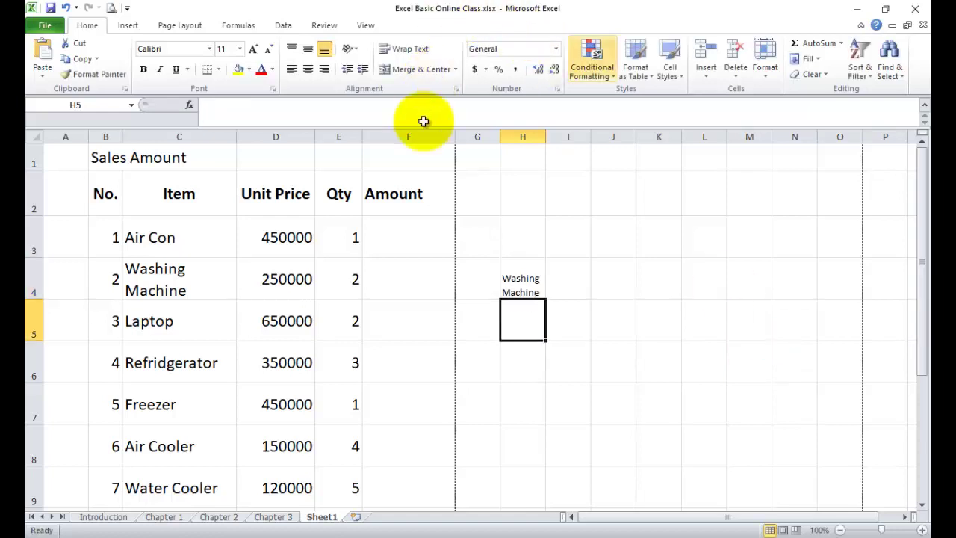
{"action": "left_click", "coordinate": [534, 278]}
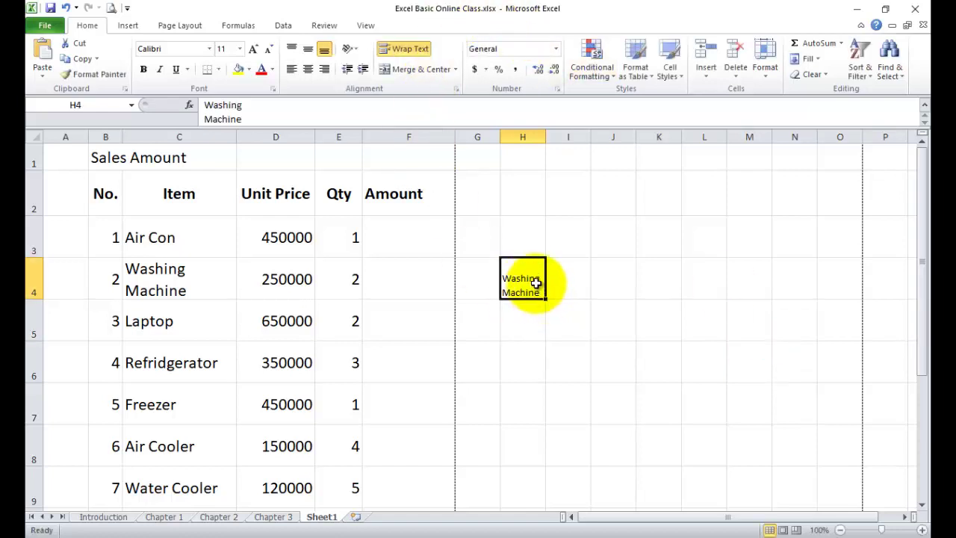
Enter 'Washing' in cell J4.
{"action": "left_click", "coordinate": [609, 293]}
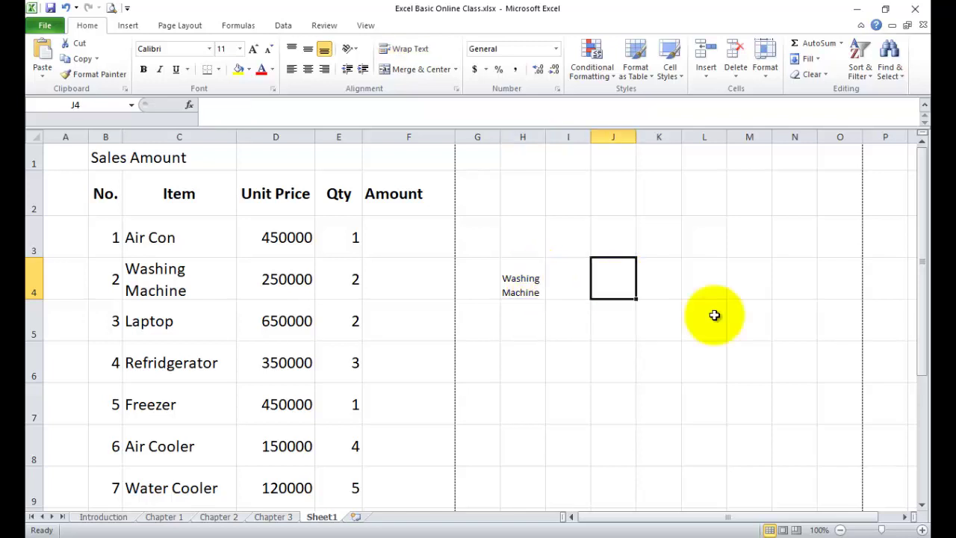
{"action": "type", "text": "Washing"}
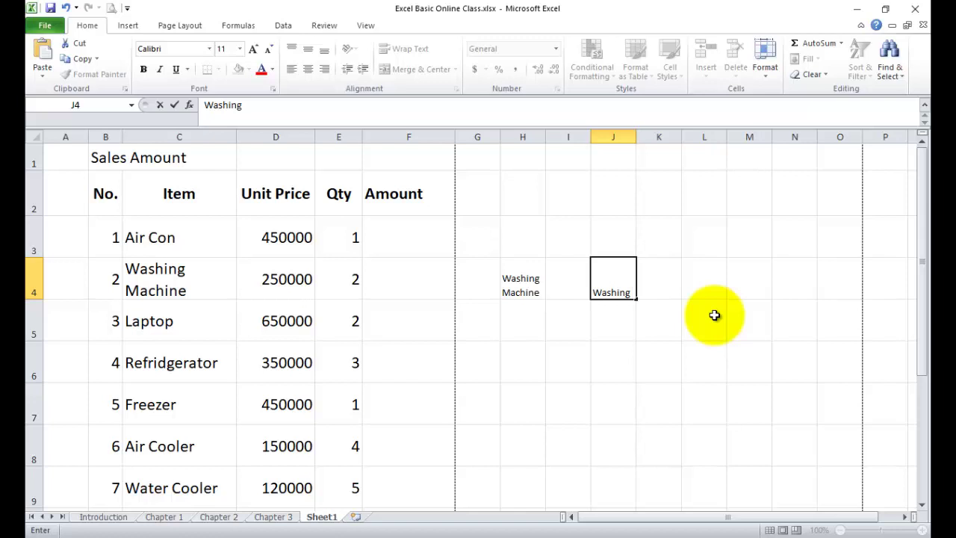
{"action": "key", "text": "Return"}
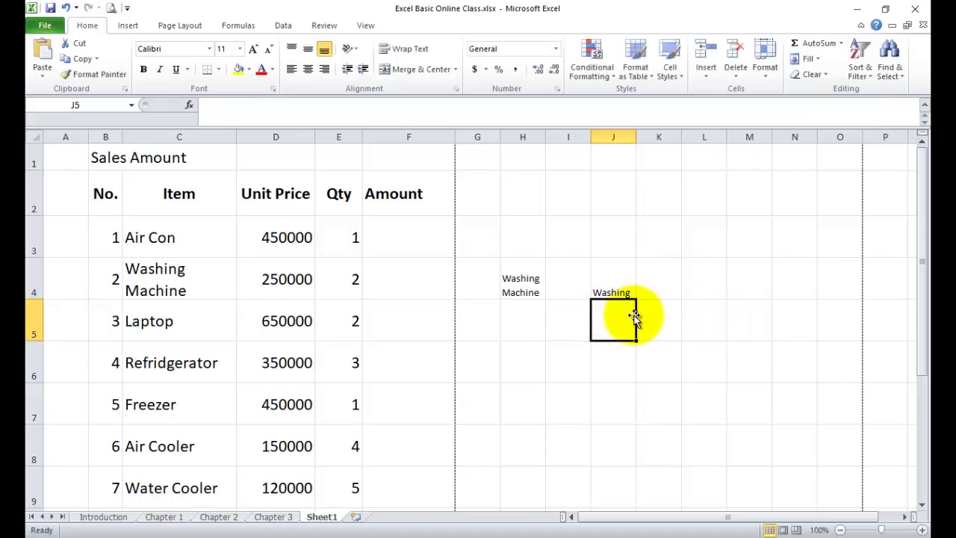
{"action": "left_click", "coordinate": [615, 278]}
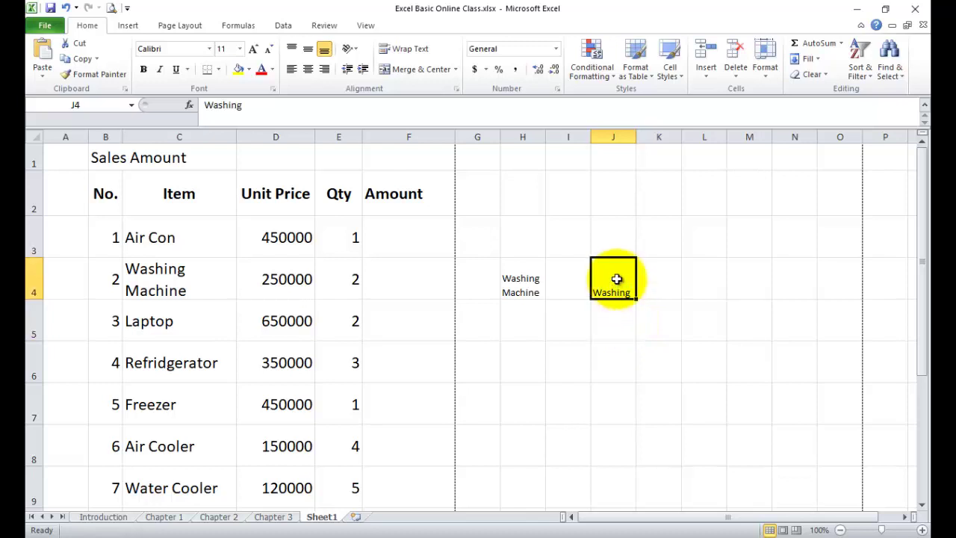
{"action": "left_click", "coordinate": [624, 314]}
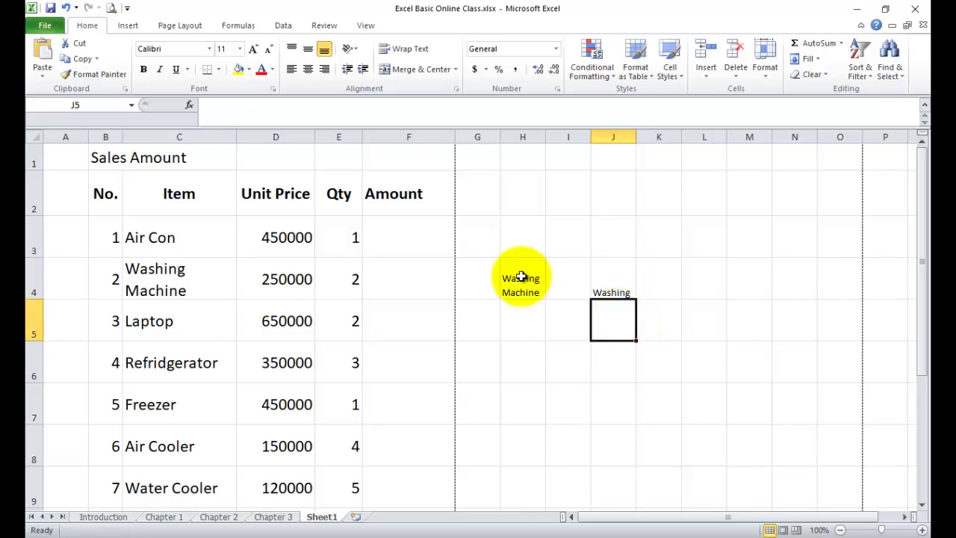
{"action": "left_click", "coordinate": [608, 277]}
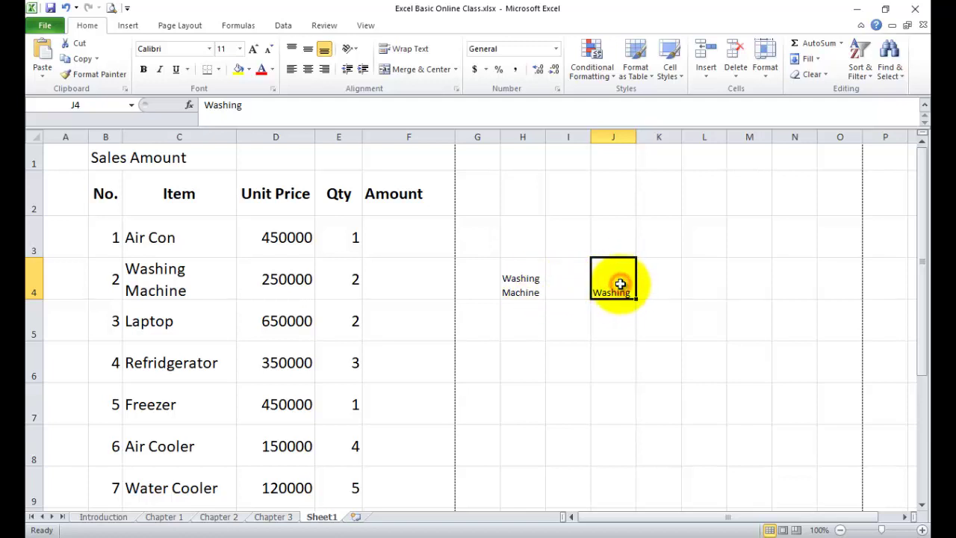
{"action": "double_click", "coordinate": [620, 284]}
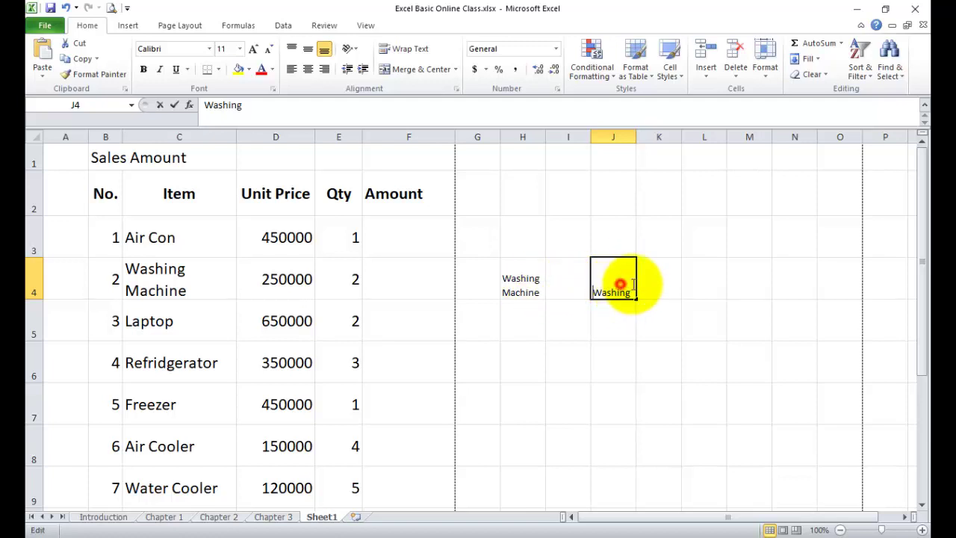
{"action": "left_click", "coordinate": [664, 317]}
{"action": "left_click", "coordinate": [619, 286]}
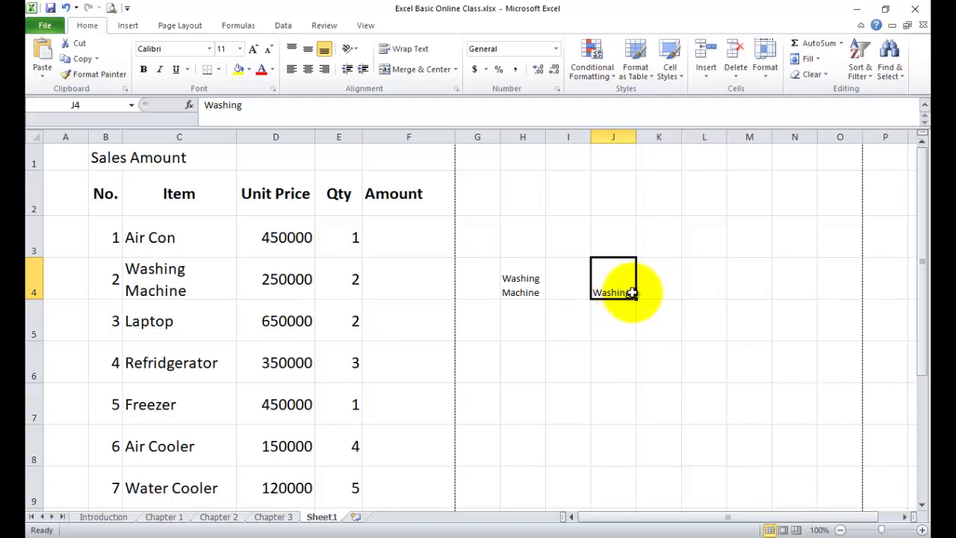
Extend J4's text to 'Washing Machine', correcting the mistyped final letter.
{"action": "double_click", "coordinate": [631, 292]}
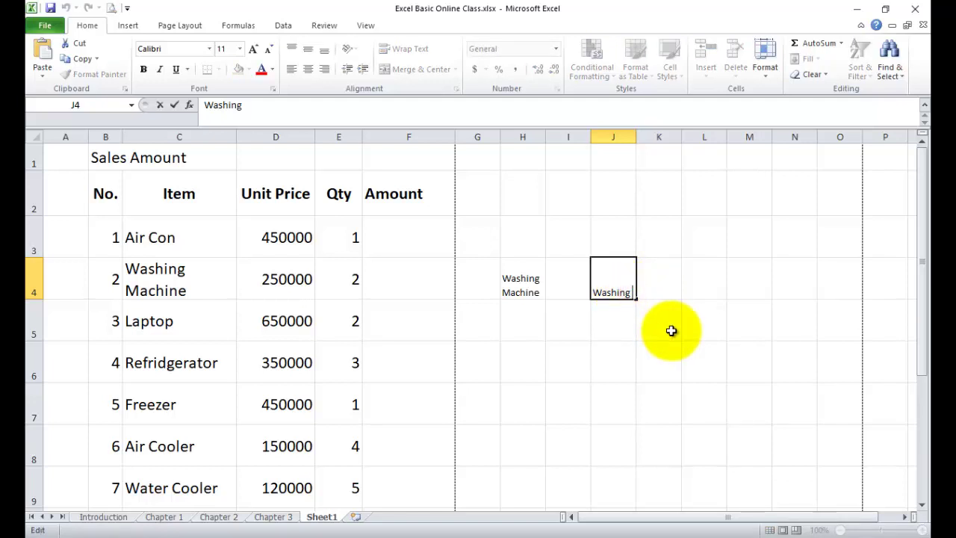
{"action": "type", "text": "Maching"}
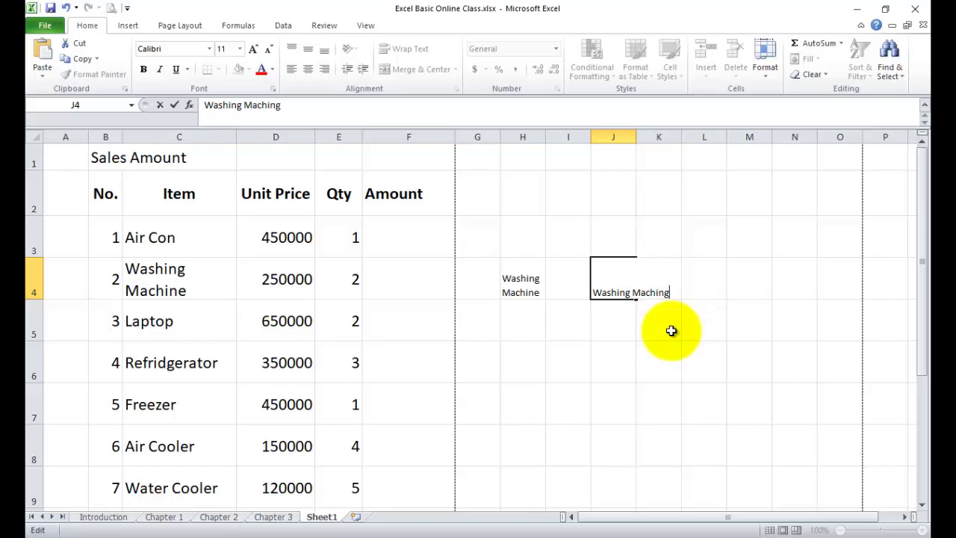
{"action": "key", "text": "BackSpace"}
{"action": "type", "text": "e"}
{"action": "key", "text": "Return"}
Overwrite J4 with 'Ma', then undo to restore 'Washing Machine'.
{"action": "left_click", "coordinate": [612, 280]}
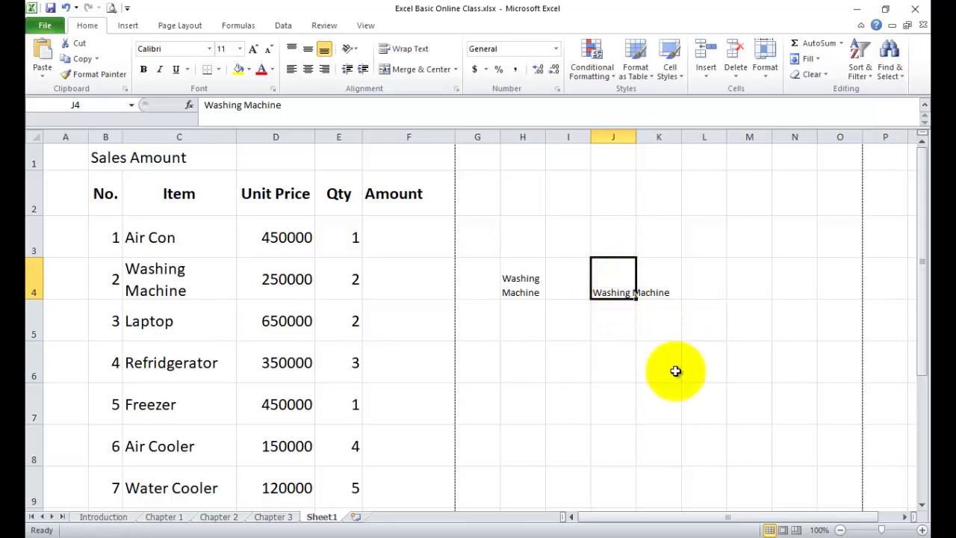
{"action": "type", "text": "Ma"}
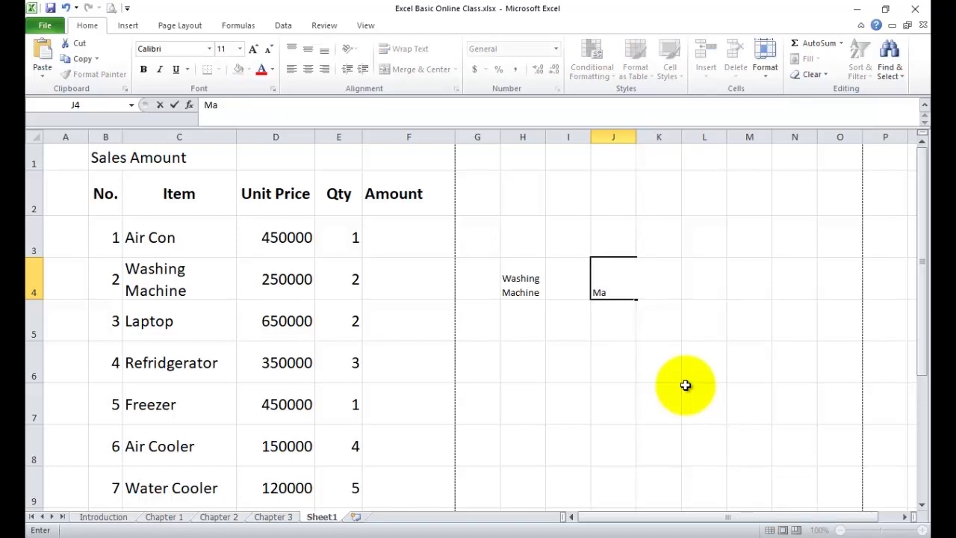
{"action": "key", "text": "Return"}
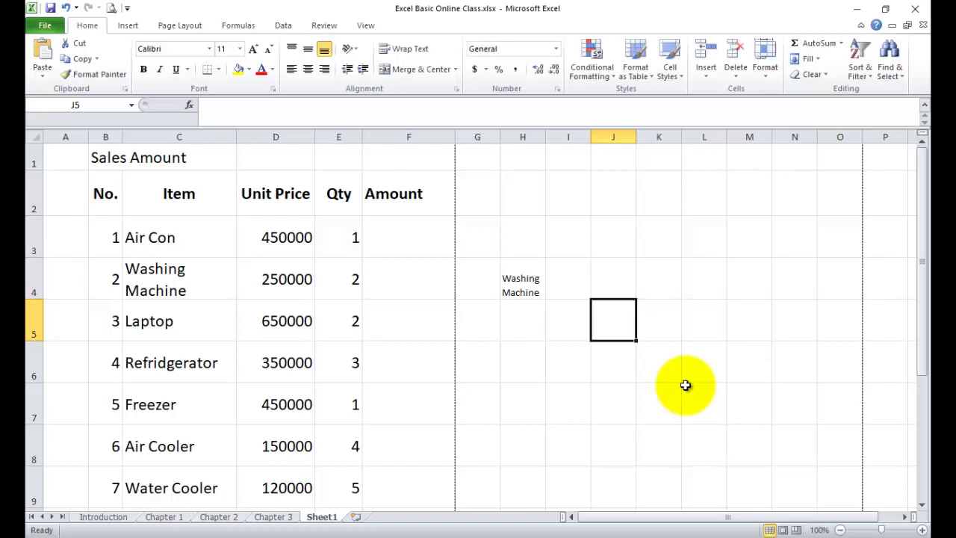
{"action": "key", "text": "ctrl+z"}
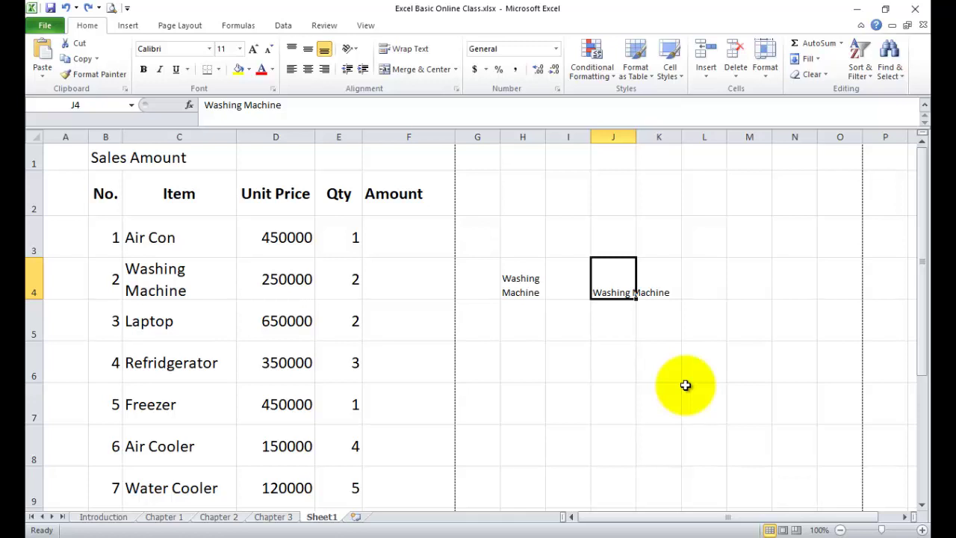
Turn on Wrap Text for the Washing Machine entry in J4.
{"action": "left_click", "coordinate": [630, 323]}
{"action": "left_click", "coordinate": [618, 283]}
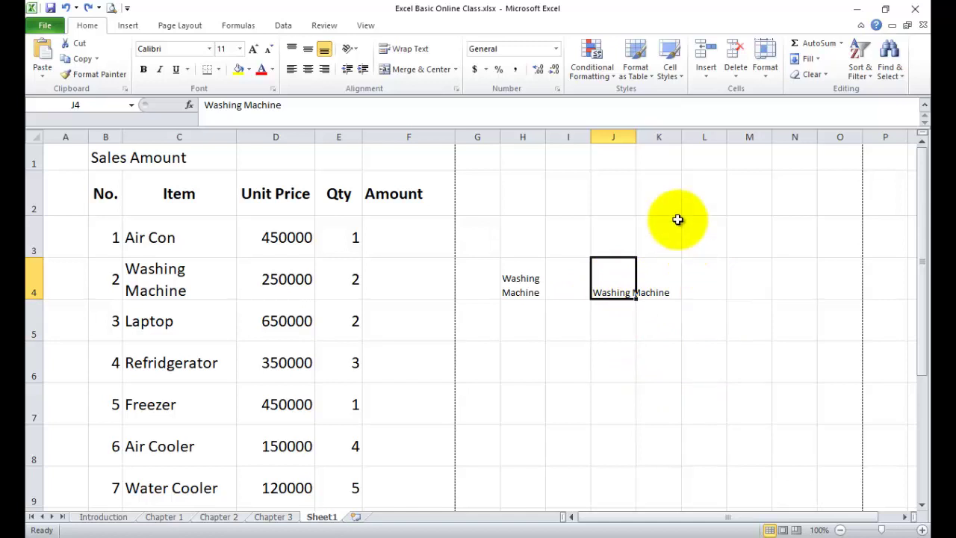
{"action": "left_click", "coordinate": [423, 49]}
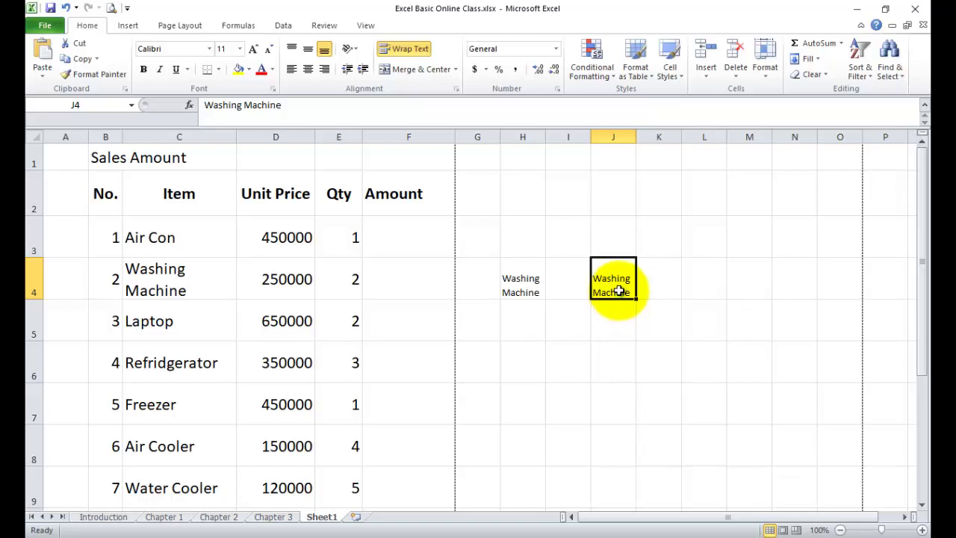
Widen column J to 18.86 and repeat the same width for column H with F4.
{"action": "left_click", "coordinate": [606, 269]}
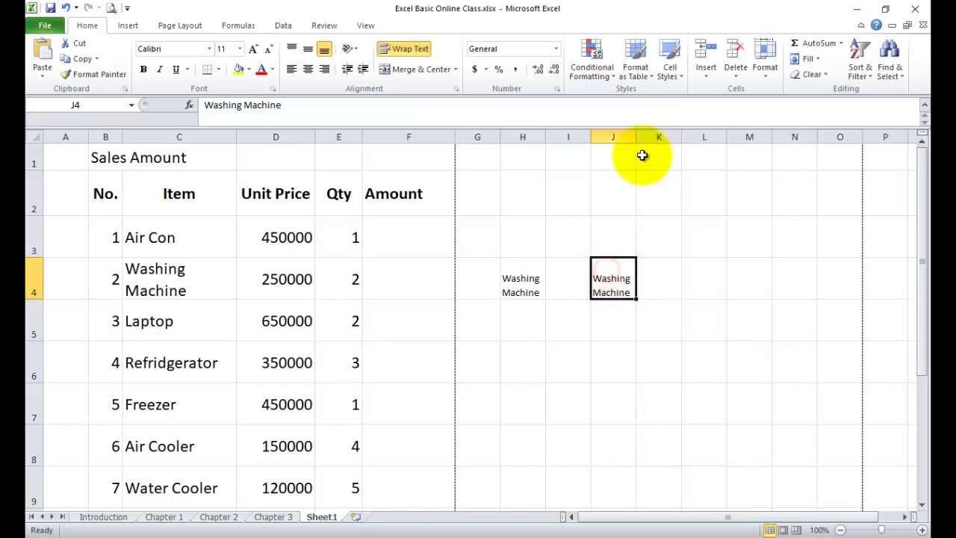
{"action": "left_click_drag", "start_coordinate": [637, 136], "coordinate": [697, 137]}
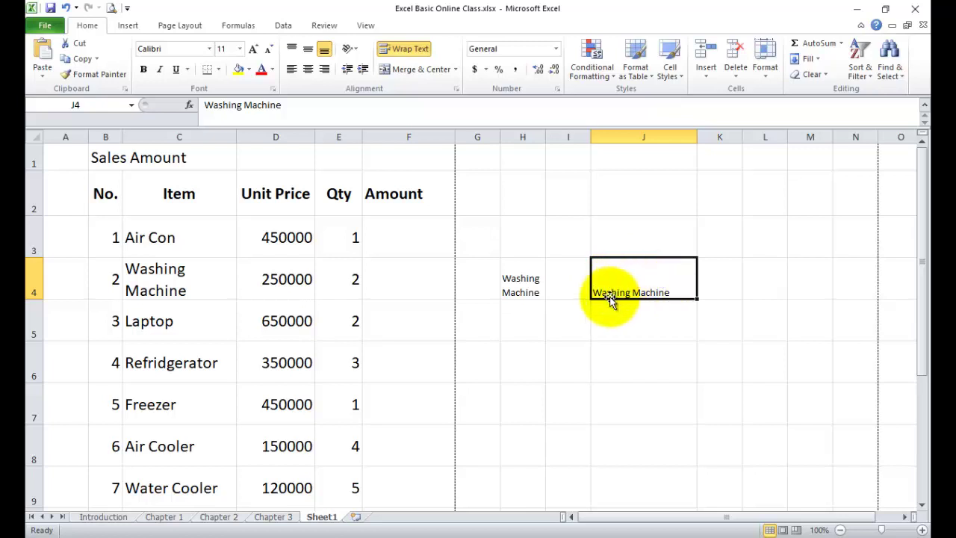
{"action": "left_click", "coordinate": [523, 278]}
{"action": "key", "text": "F4"}
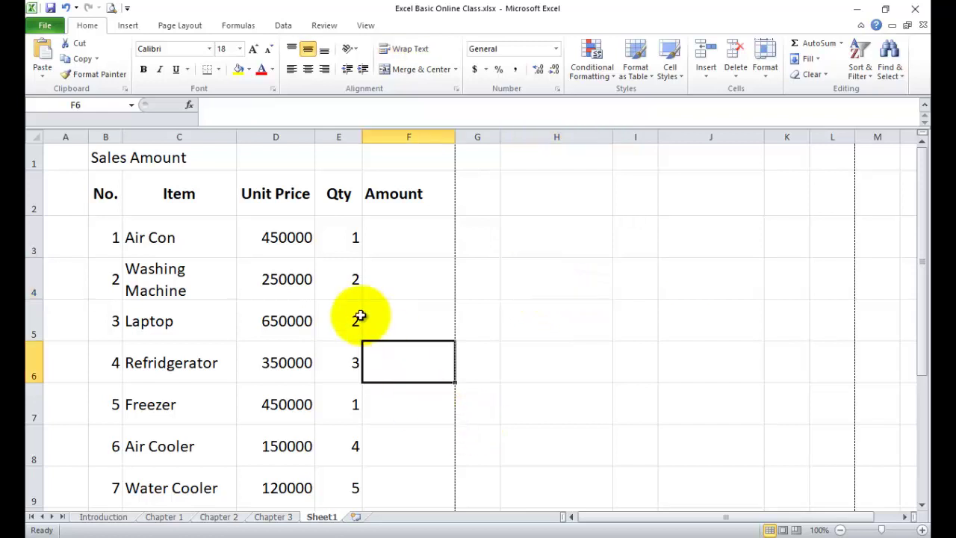
Enter =D3*E3 in F3 so Air Con's amount shows 450000.
{"action": "left_click", "coordinate": [397, 230]}
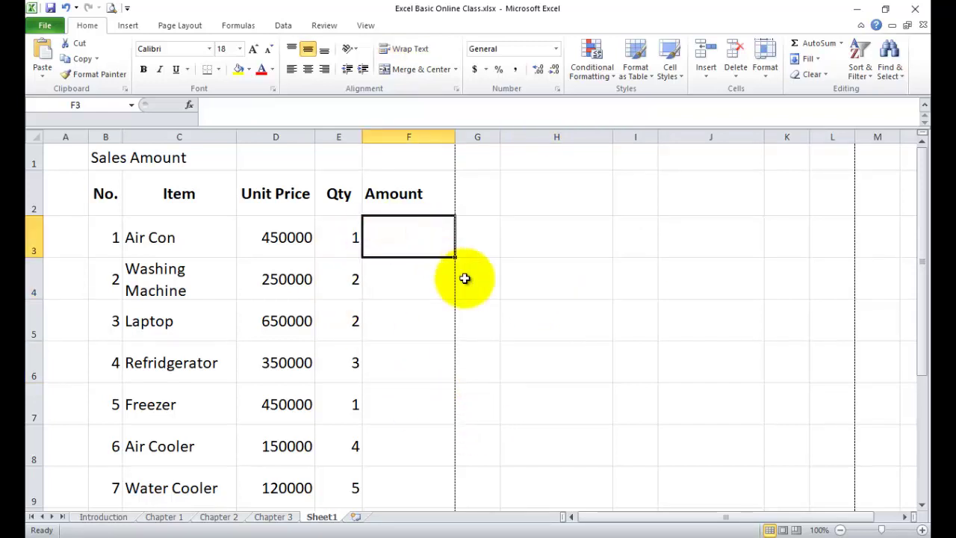
{"action": "type", "text": "="}
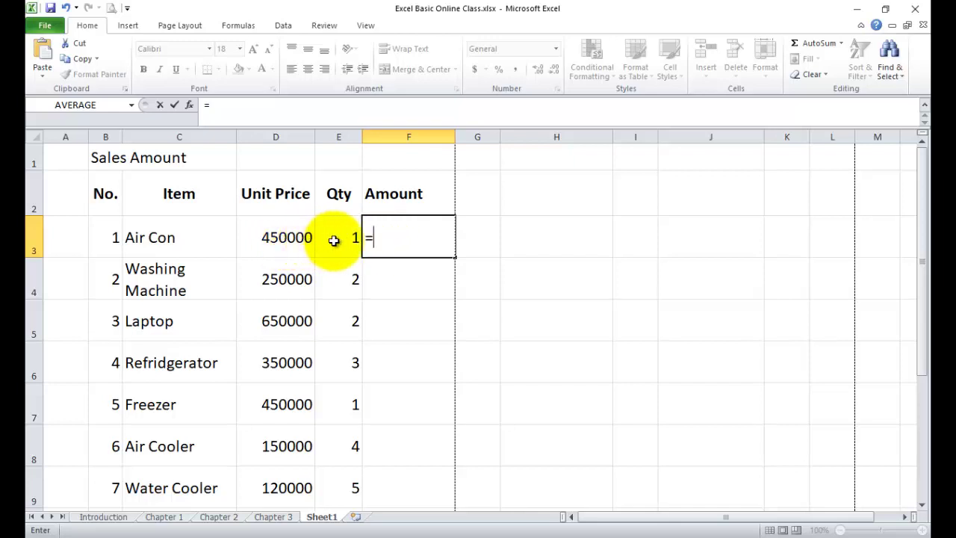
{"action": "left_click", "coordinate": [284, 238]}
{"action": "type", "text": "*"}
{"action": "left_click", "coordinate": [342, 235]}
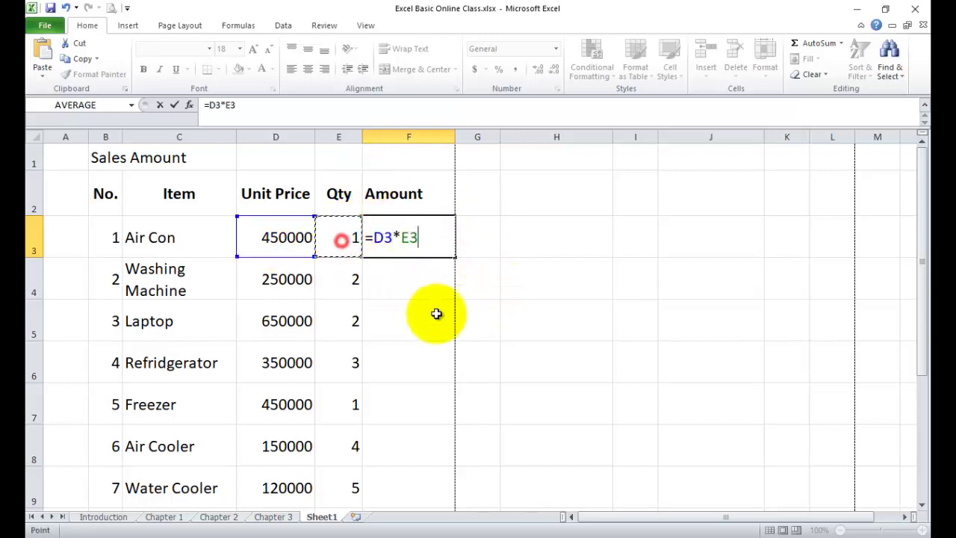
{"action": "key", "text": "Return"}
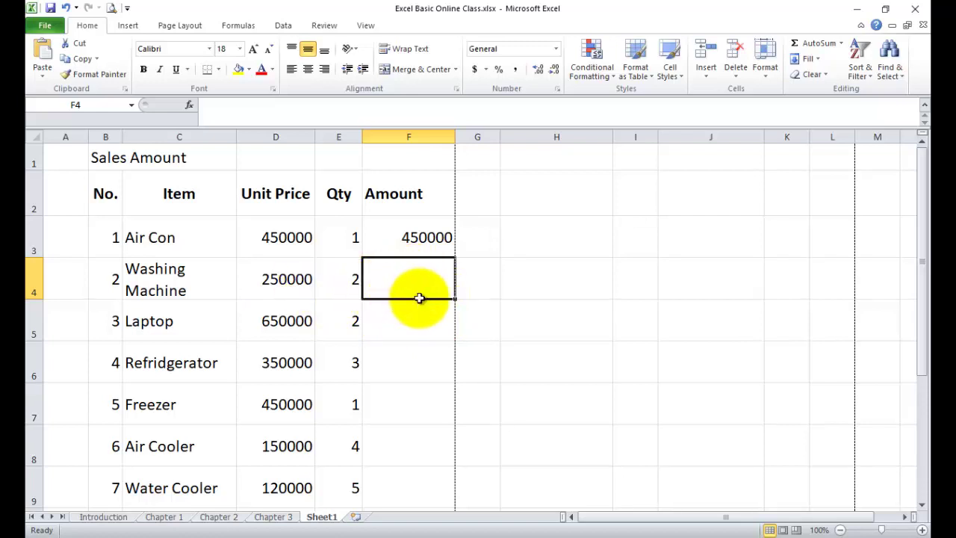
Copy F3's Unit Price × Qty formula down the Amount column to F12.
{"action": "left_click", "coordinate": [422, 241]}
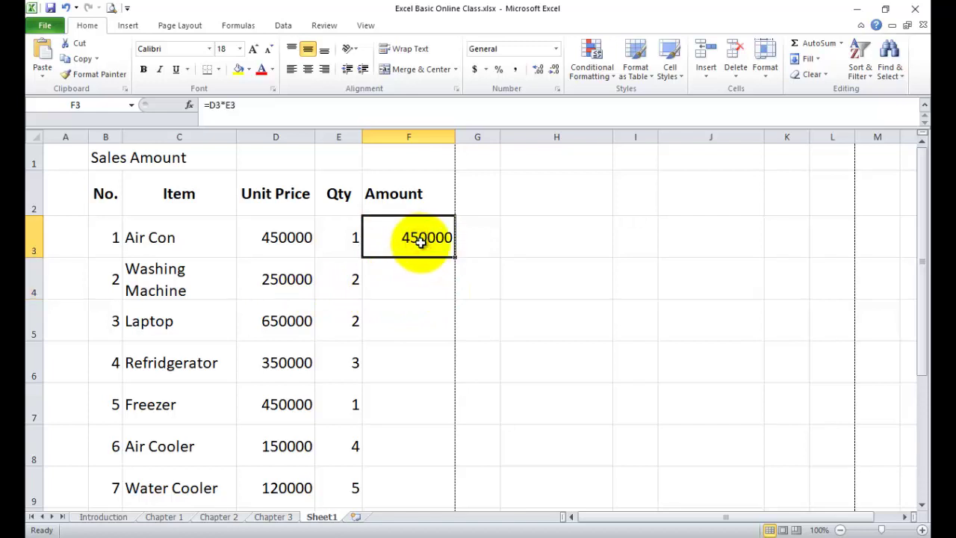
{"action": "left_click_drag", "start_coordinate": [454, 257], "coordinate": [437, 467]}
{"action": "scroll", "coordinate": [437, 434], "scroll_direction": "up", "scroll_amount": 1}
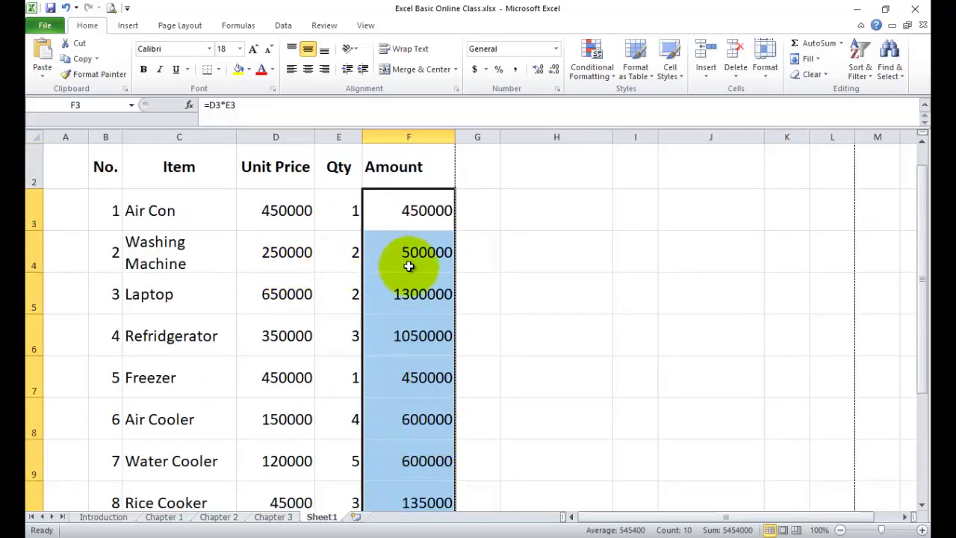
Check the formulas in F3, F4 and F5 to confirm each multiplies its own row.
{"action": "left_click", "coordinate": [410, 215]}
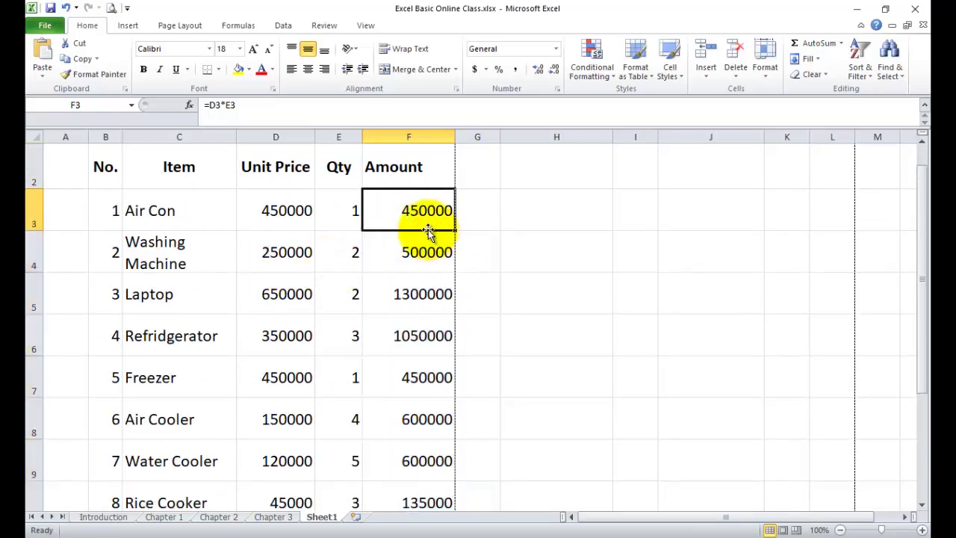
{"action": "double_click", "coordinate": [418, 213]}
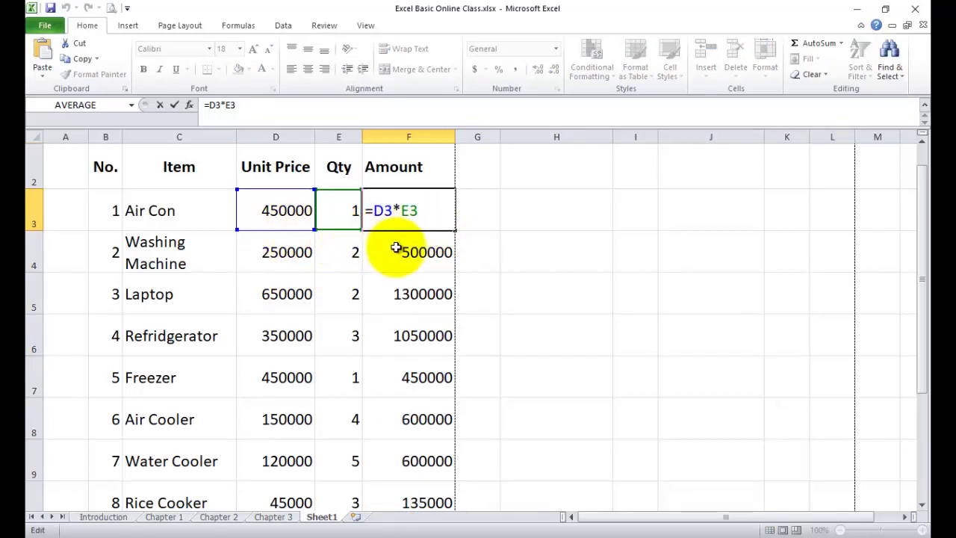
{"action": "left_click", "coordinate": [425, 252]}
{"action": "double_click", "coordinate": [403, 253]}
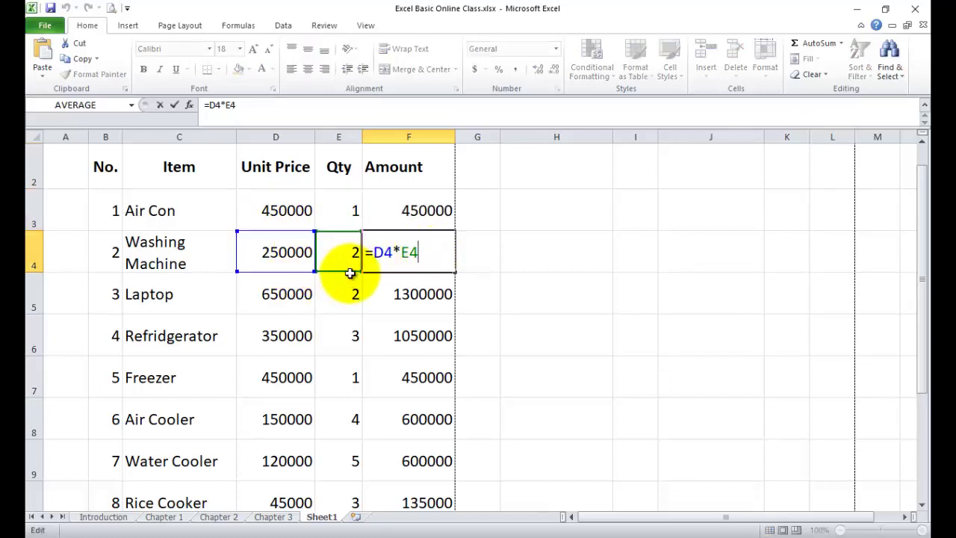
{"action": "left_click", "coordinate": [394, 294]}
{"action": "double_click", "coordinate": [420, 293]}
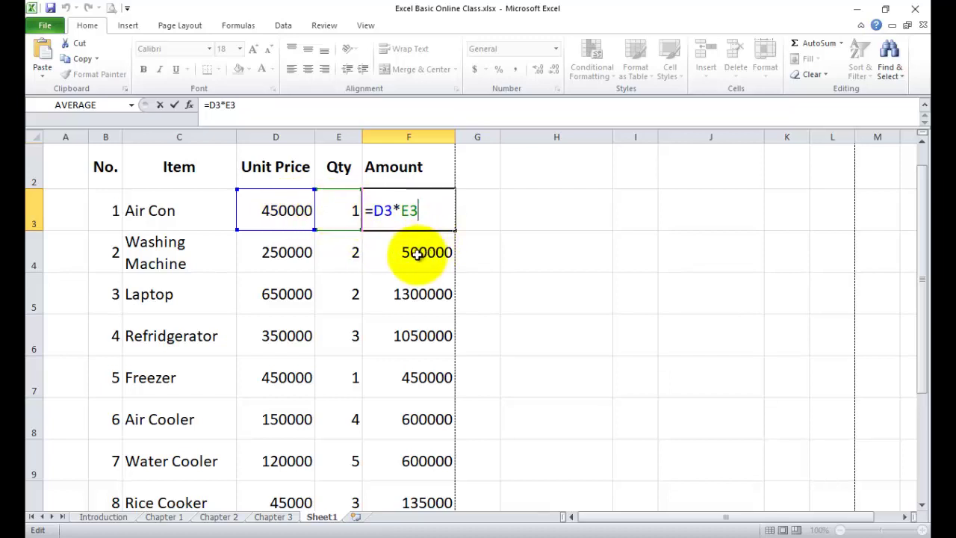
{"action": "double_click", "coordinate": [416, 254]}
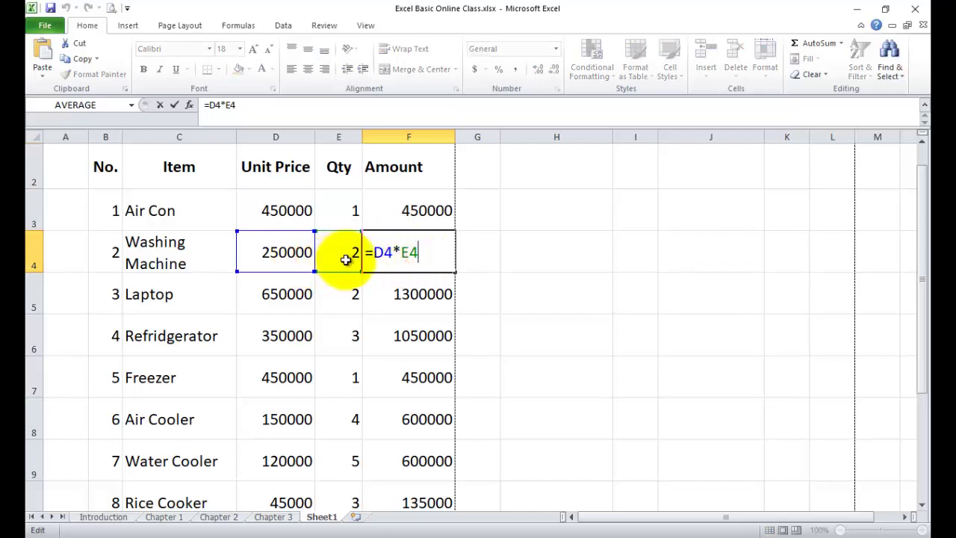
{"action": "double_click", "coordinate": [404, 295]}
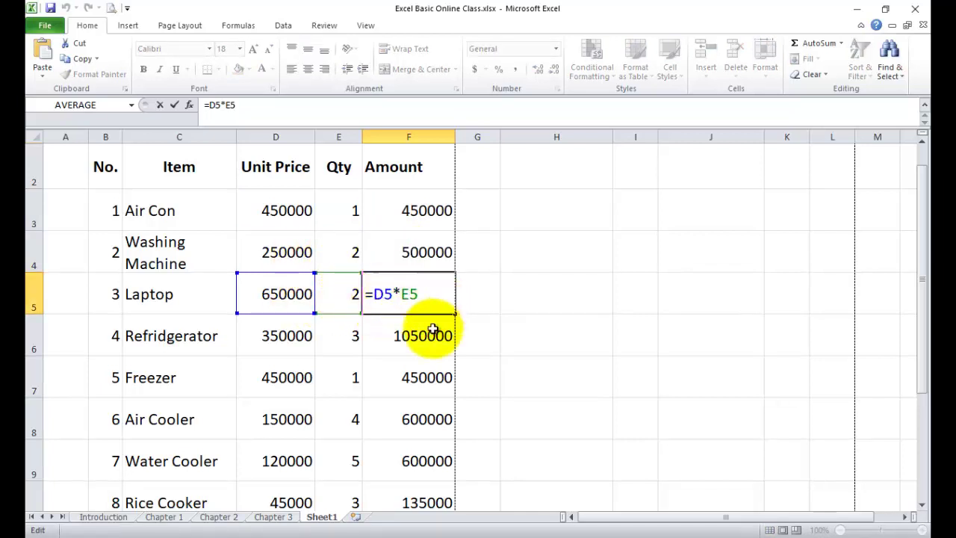
{"action": "key", "text": "Return"}
{"action": "left_click", "coordinate": [422, 212]}
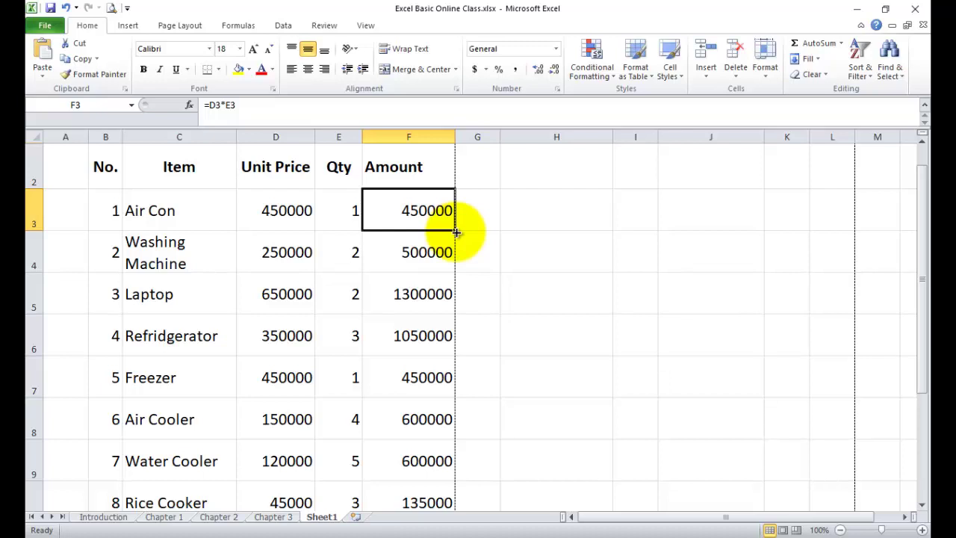
Merge B1:F1 so the Sales Amount title is centred, middle-aligned and bold.
{"action": "scroll", "coordinate": [113, 172], "scroll_direction": "up", "scroll_amount": 1}
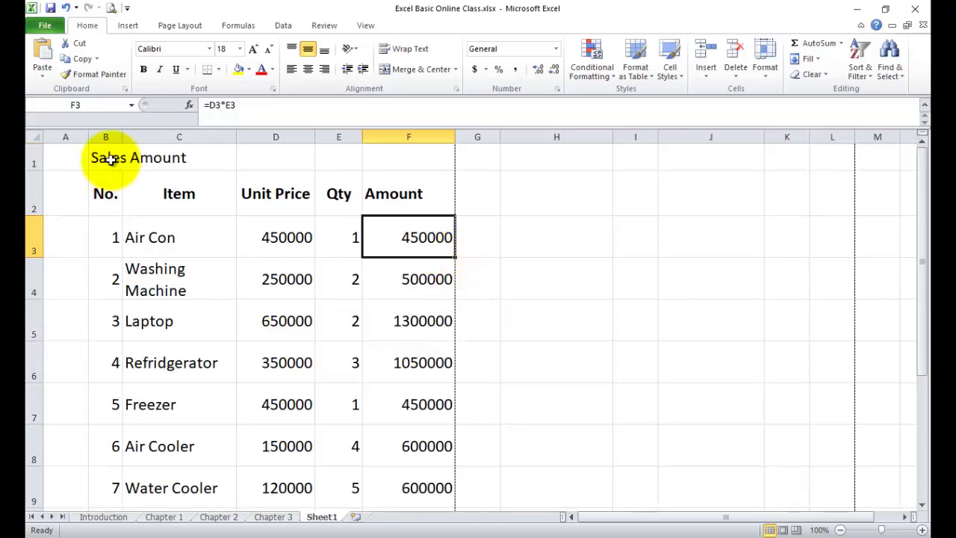
{"action": "left_click", "coordinate": [112, 158]}
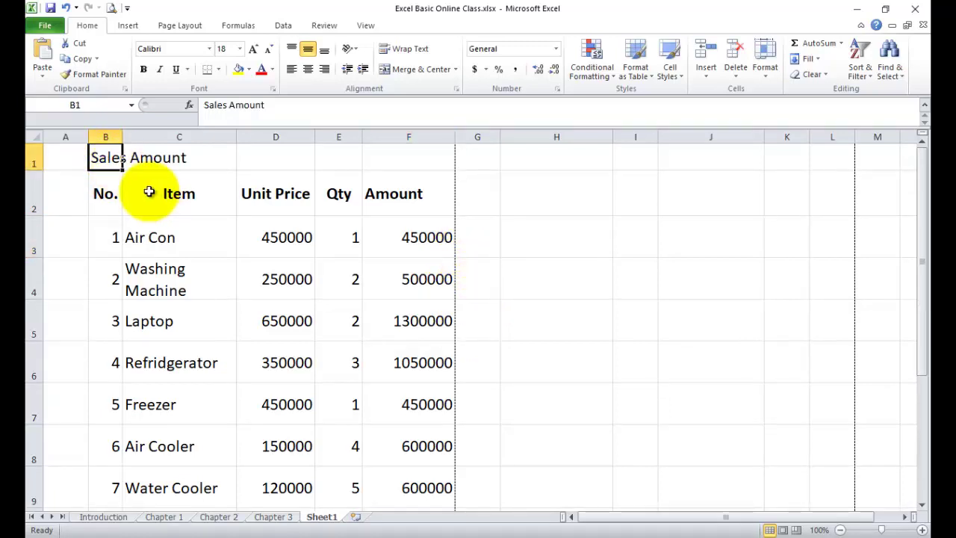
{"action": "left_click", "coordinate": [105, 137]}
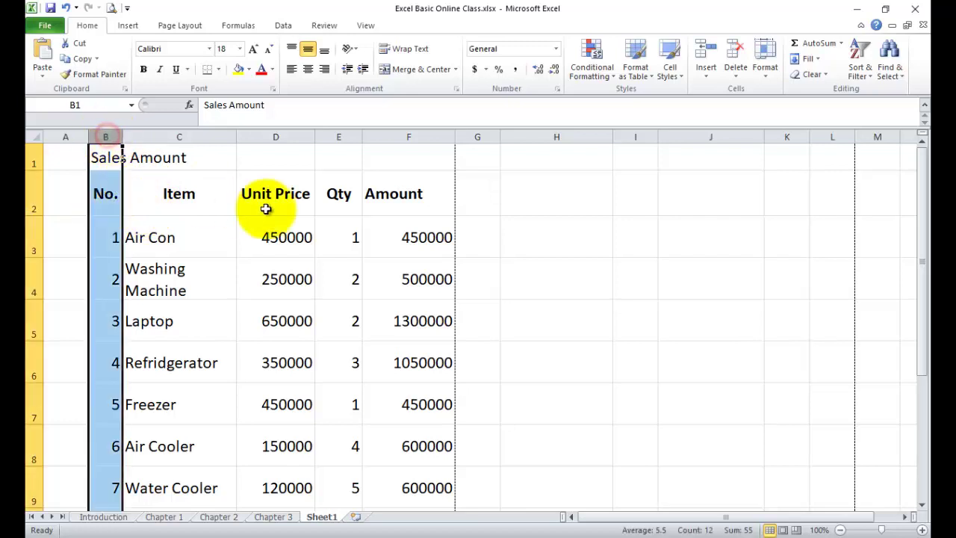
{"action": "left_click", "coordinate": [425, 137]}
{"action": "left_click", "coordinate": [528, 412]}
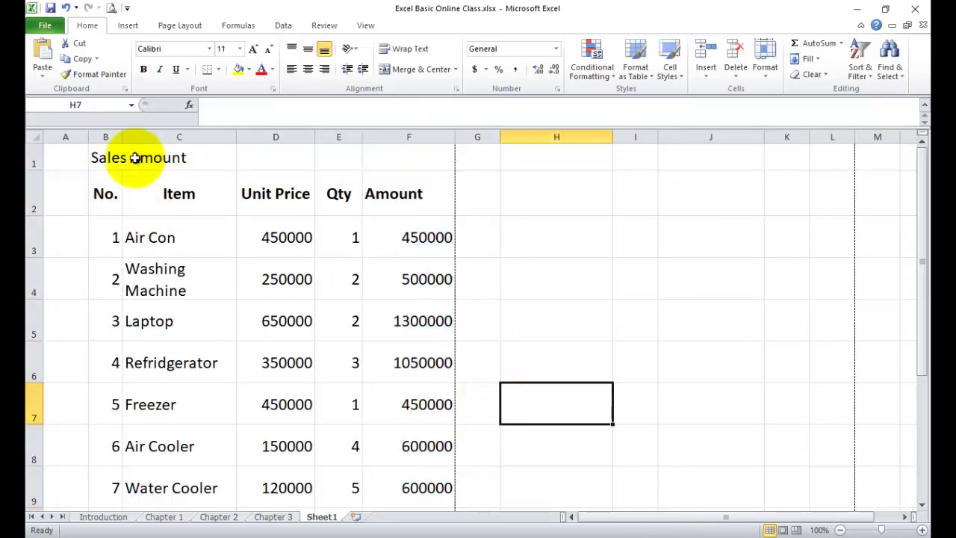
{"action": "left_click_drag", "start_coordinate": [104, 157], "coordinate": [425, 158]}
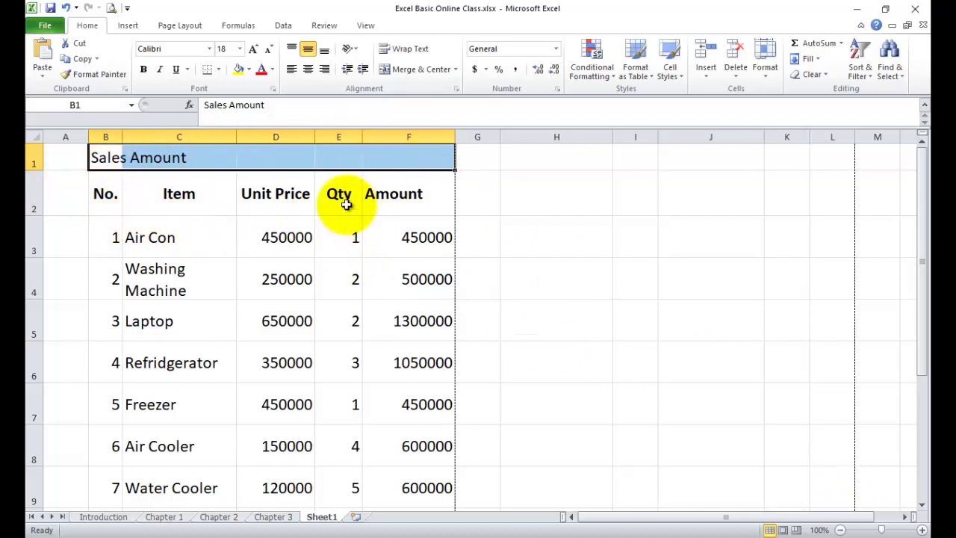
{"action": "left_click", "coordinate": [411, 71]}
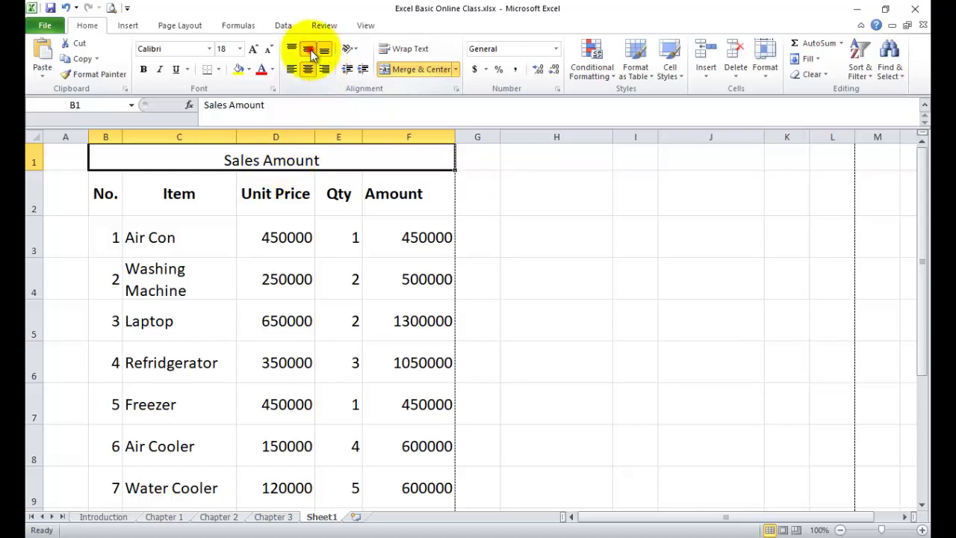
{"action": "left_click", "coordinate": [309, 50]}
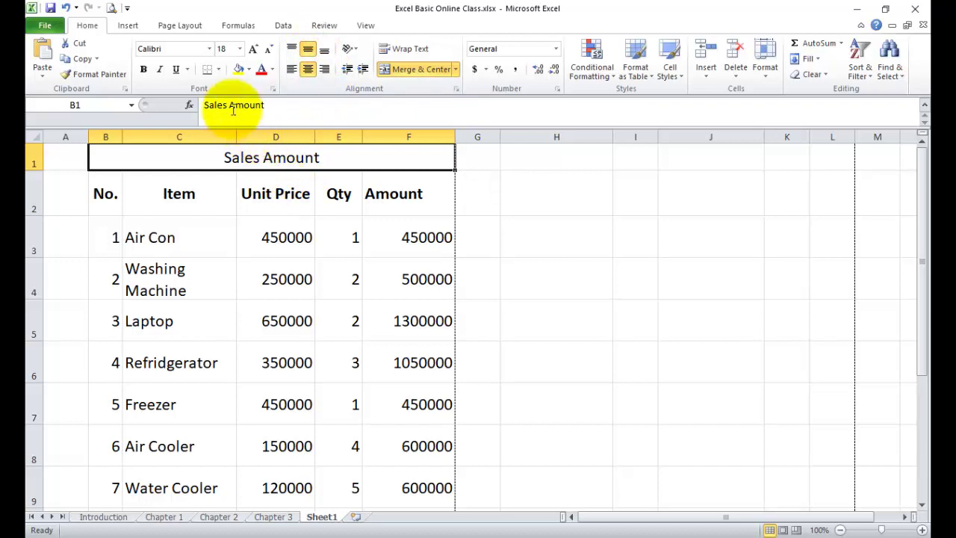
{"action": "left_click", "coordinate": [144, 70]}
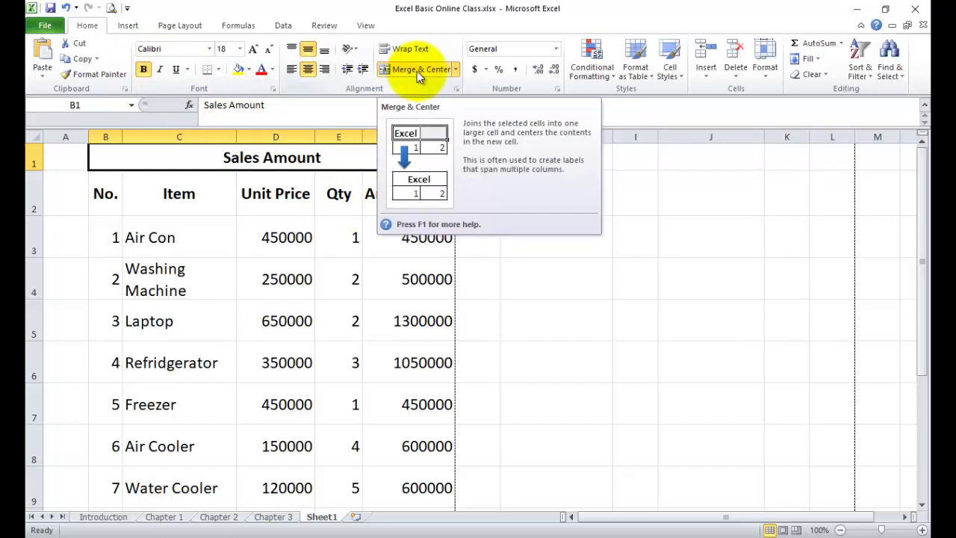
{"action": "left_click", "coordinate": [553, 158]}
{"action": "left_click", "coordinate": [427, 195]}
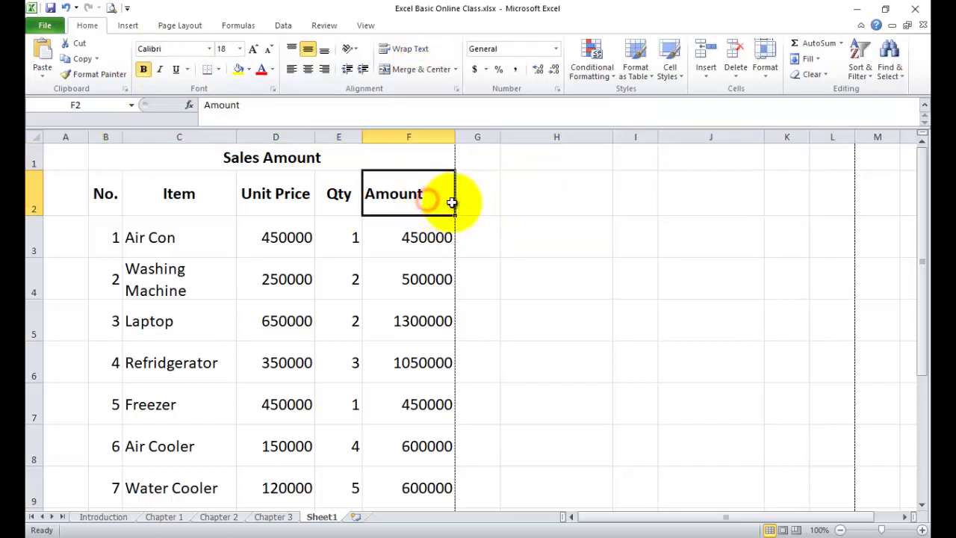
{"action": "left_click", "coordinate": [489, 192]}
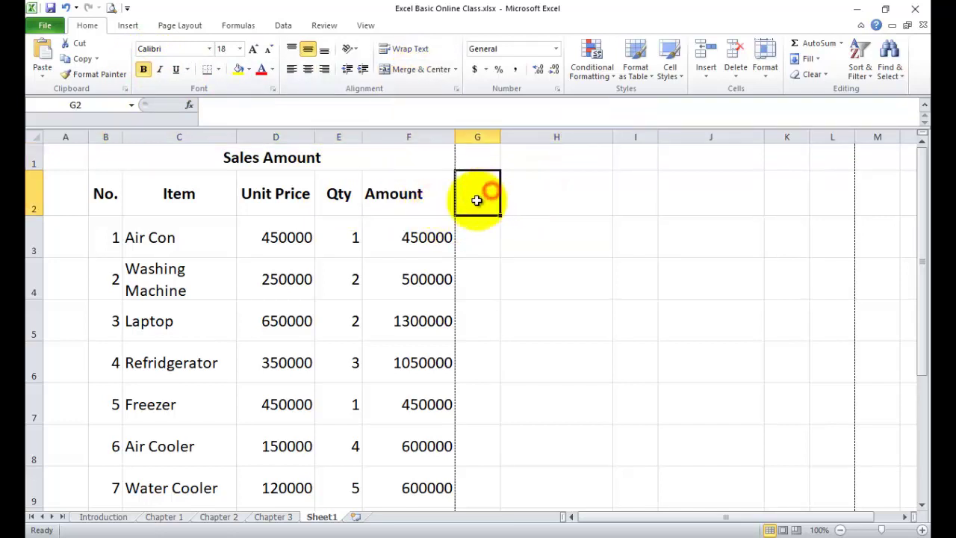
{"action": "left_click", "coordinate": [421, 197]}
{"action": "left_click_drag", "start_coordinate": [433, 197], "coordinate": [467, 198]}
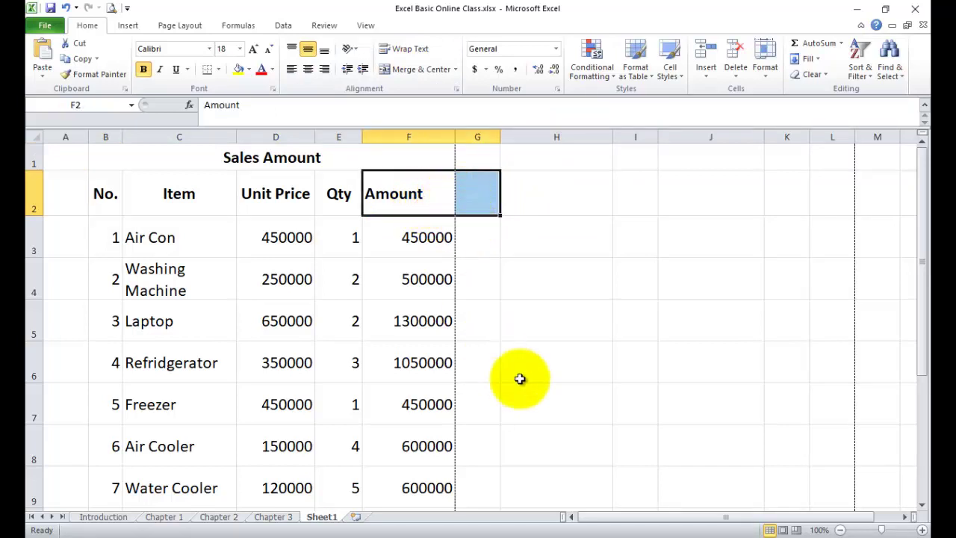
{"action": "left_click", "coordinate": [417, 69]}
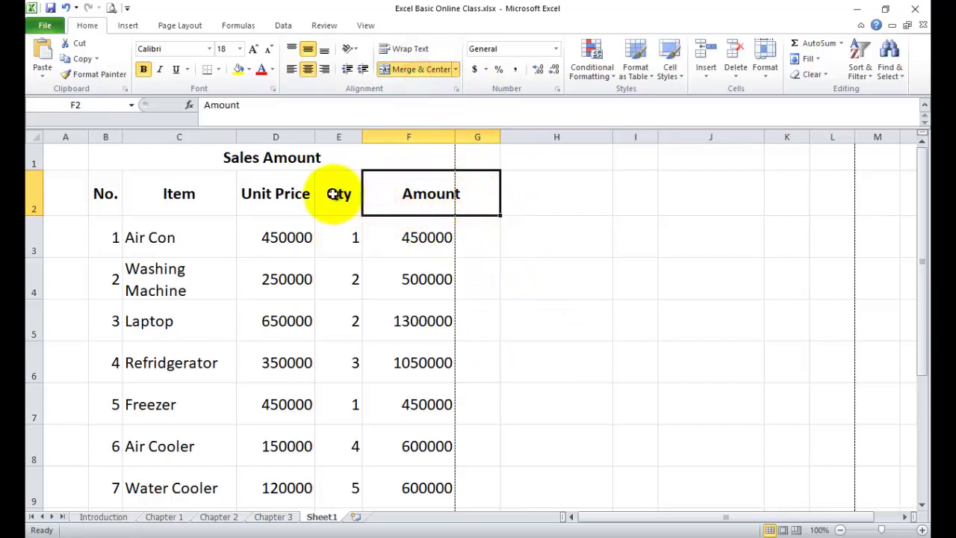
{"action": "left_click", "coordinate": [277, 191]}
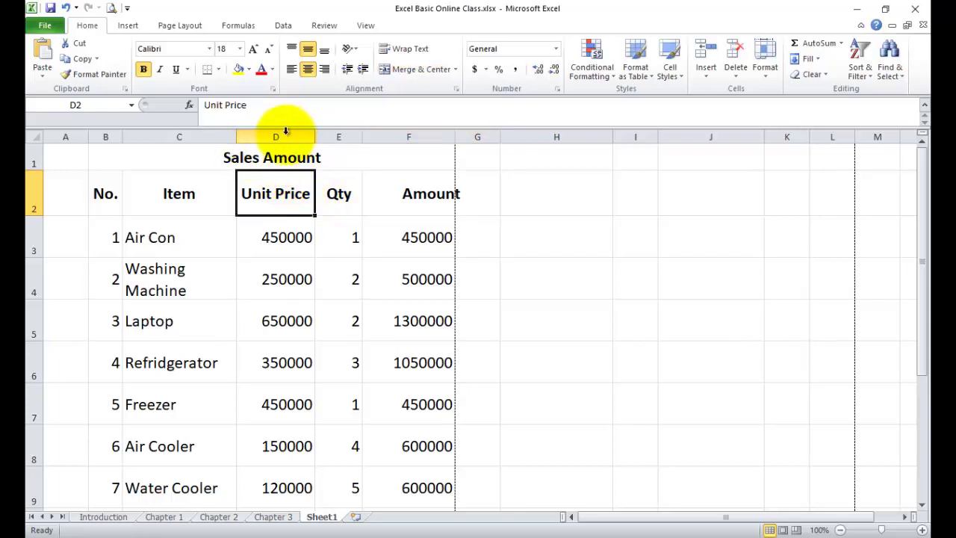
{"action": "left_click", "coordinate": [340, 194]}
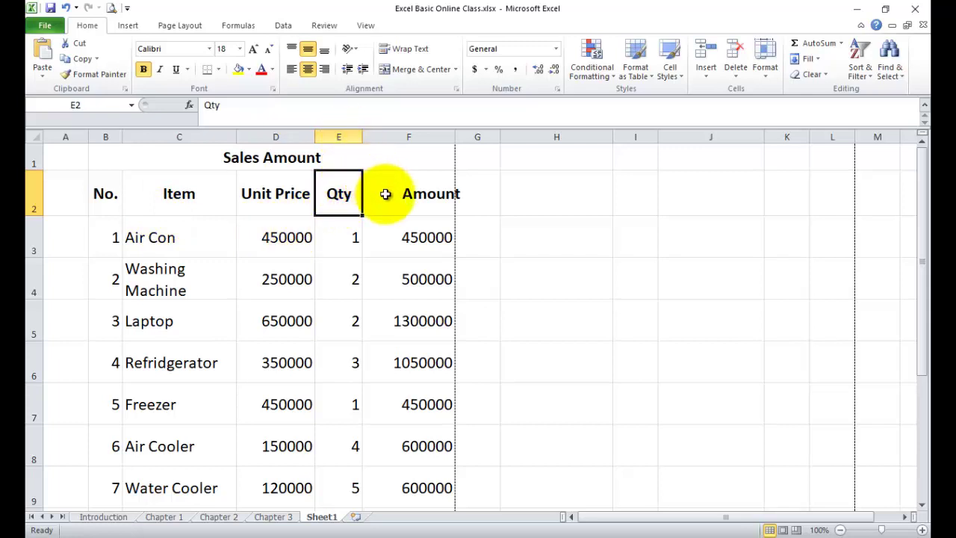
{"action": "left_click", "coordinate": [416, 194]}
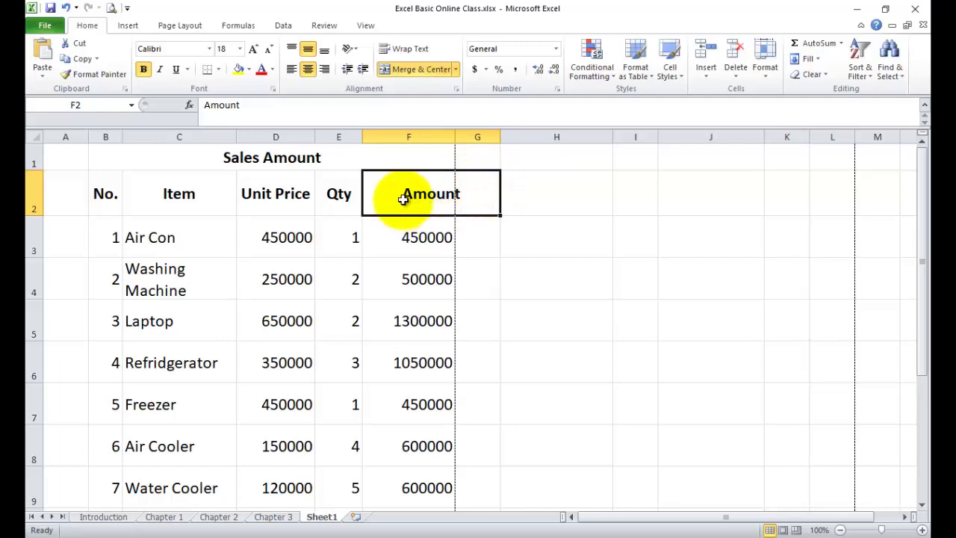
{"action": "left_click", "coordinate": [411, 69]}
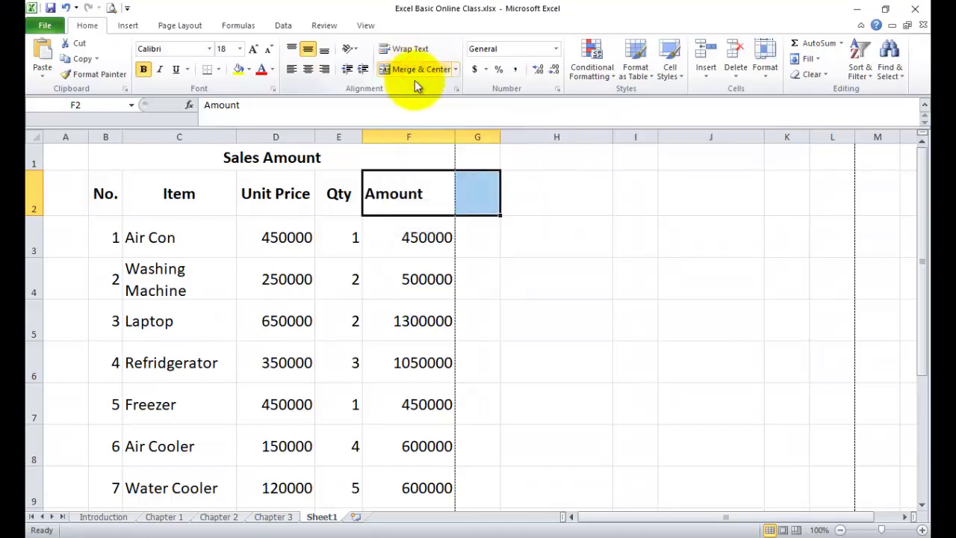
{"action": "left_click", "coordinate": [420, 197]}
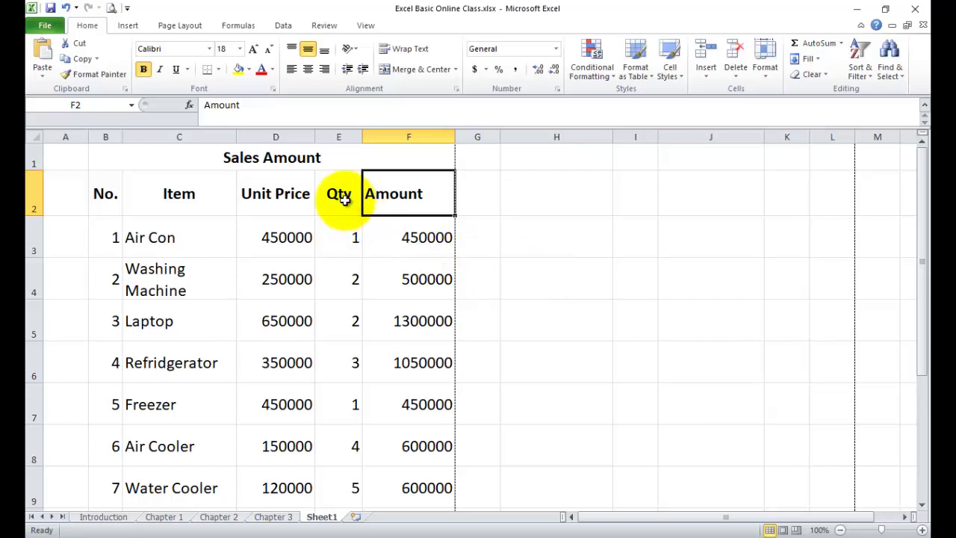
{"action": "left_click_drag", "start_coordinate": [344, 198], "coordinate": [398, 199]}
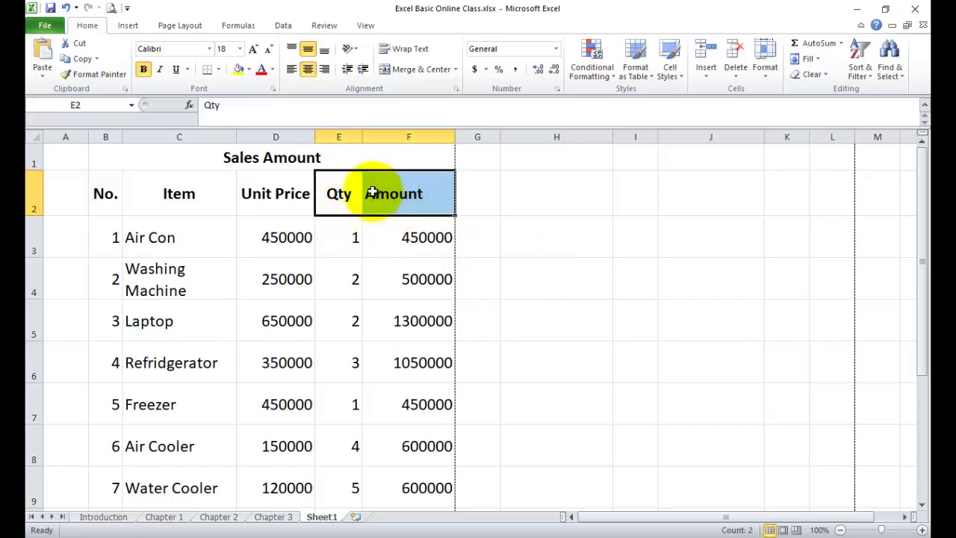
Try merging the Qty and Amount headers in E2:F2, then undo it with Ctrl+Z.
{"action": "left_click", "coordinate": [409, 70]}
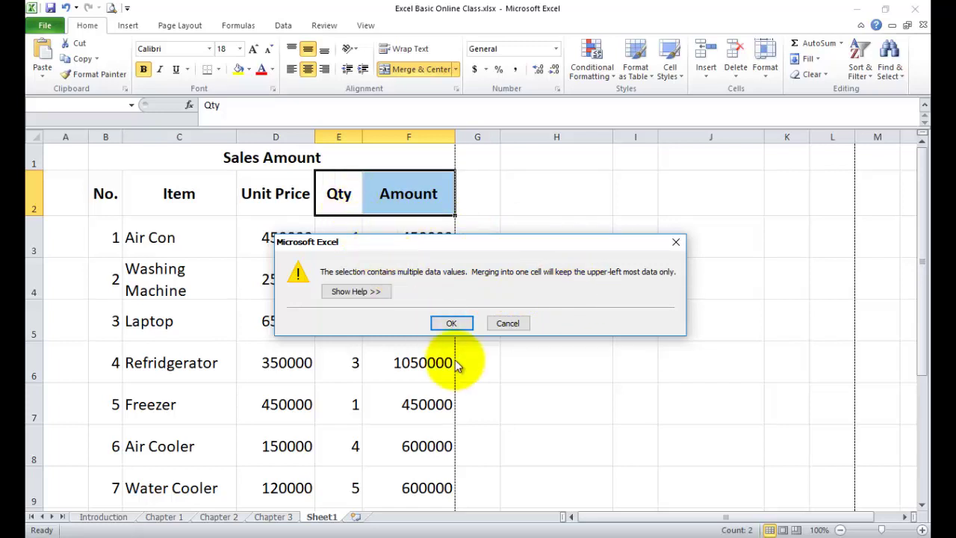
{"action": "left_click", "coordinate": [455, 324]}
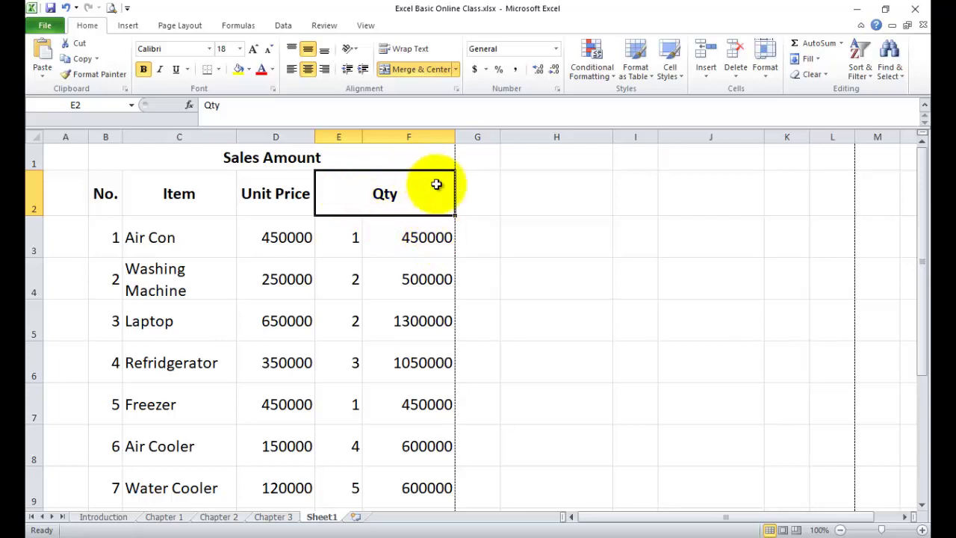
{"action": "key", "text": "ctrl+z"}
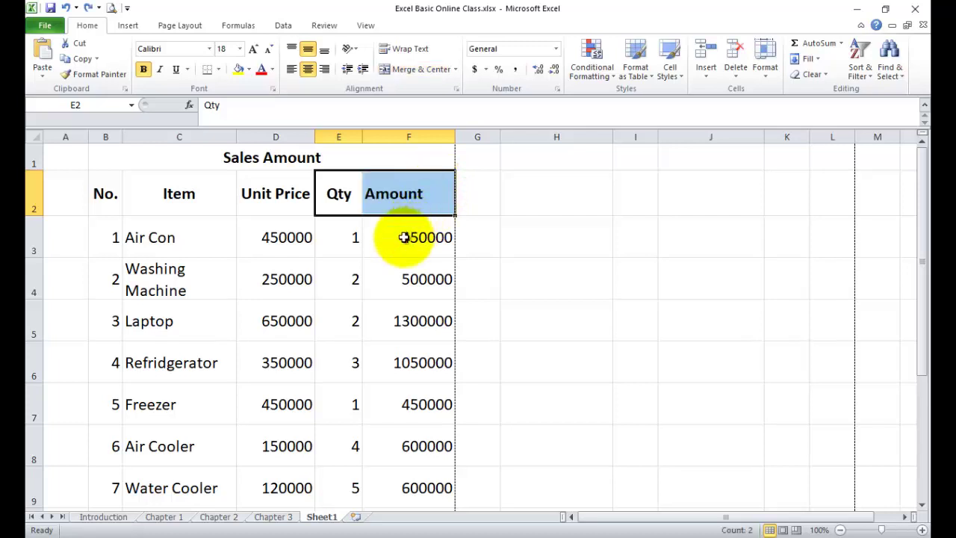
{"action": "left_click", "coordinate": [383, 197]}
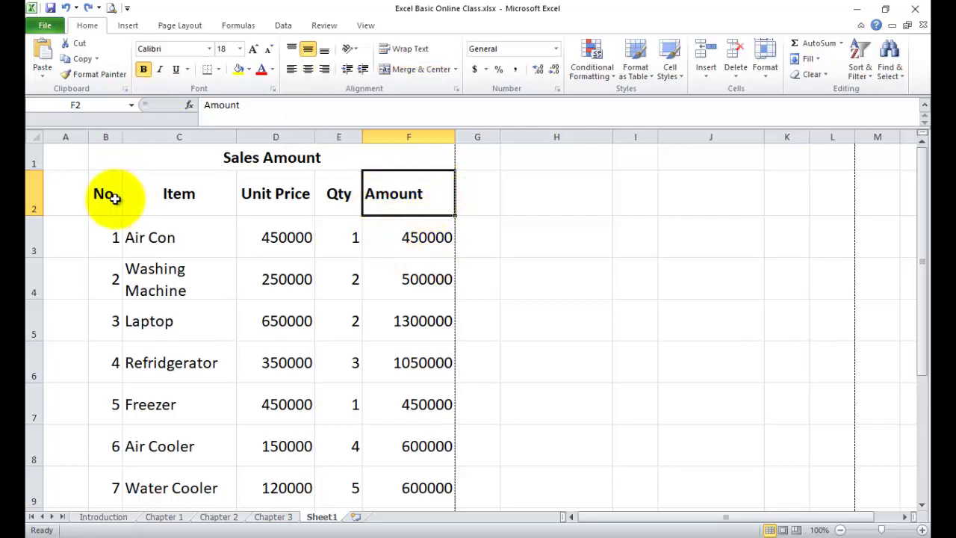
Slant the B2:F2 header labels clockwise after first trying a counterclockwise angle.
{"action": "left_click_drag", "start_coordinate": [109, 194], "coordinate": [412, 193]}
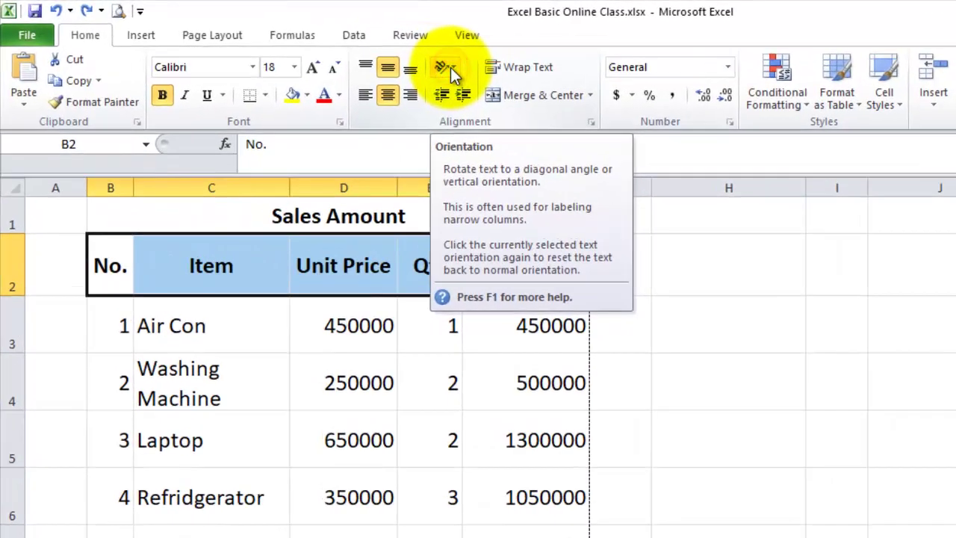
{"action": "left_click", "coordinate": [450, 67]}
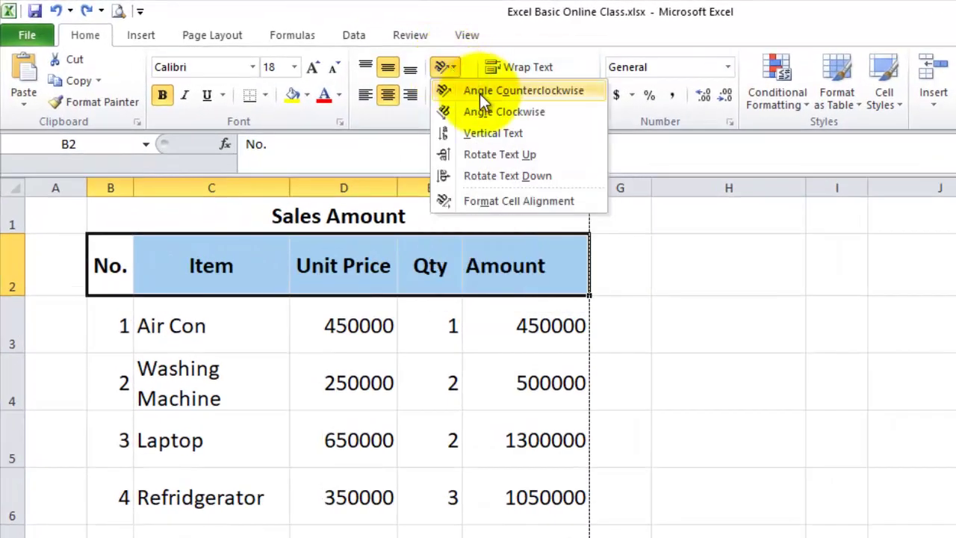
{"action": "left_click", "coordinate": [479, 90]}
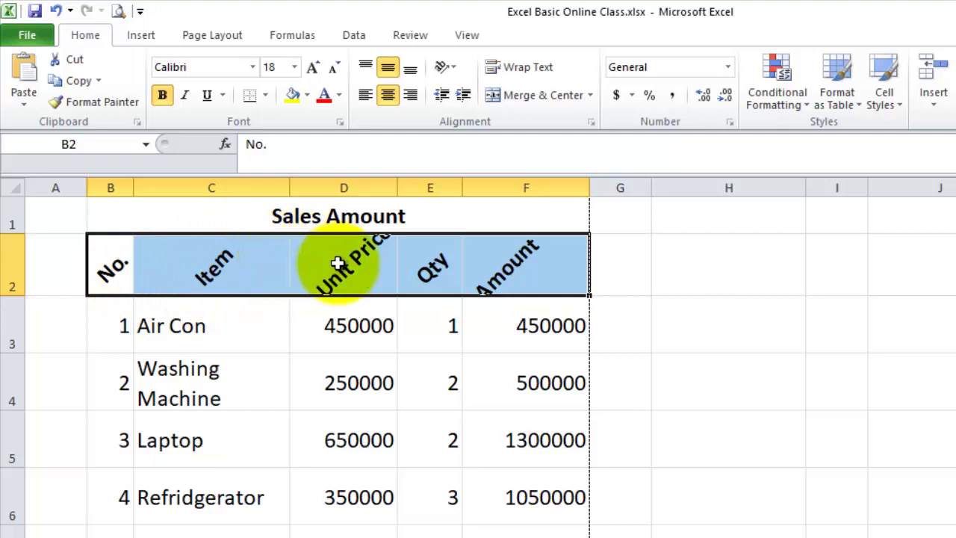
{"action": "left_click", "coordinate": [443, 65]}
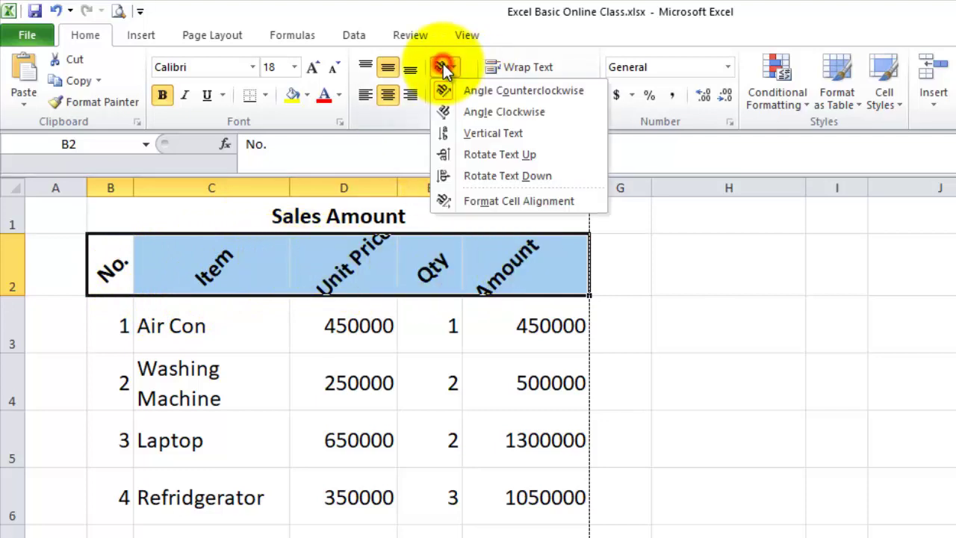
{"action": "left_click", "coordinate": [478, 112]}
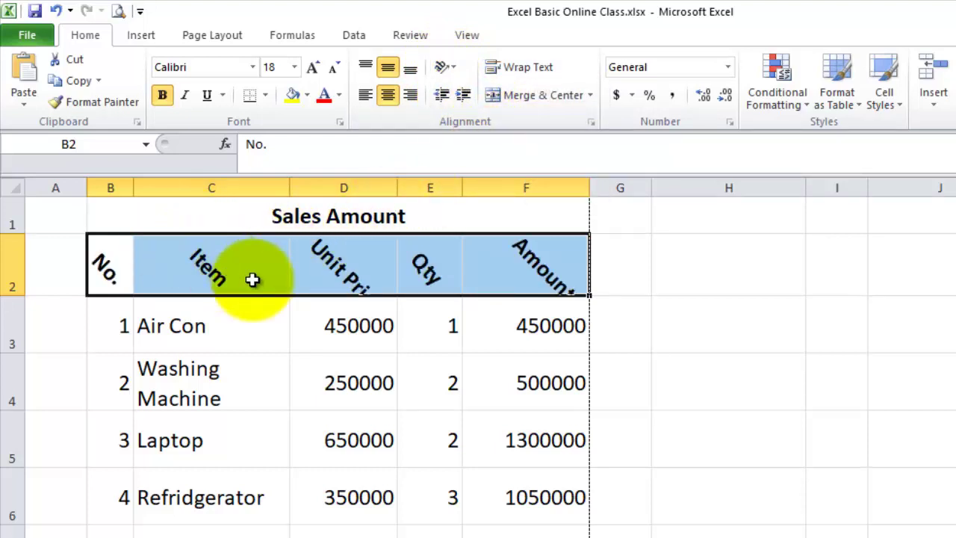
{"action": "left_click", "coordinate": [453, 67]}
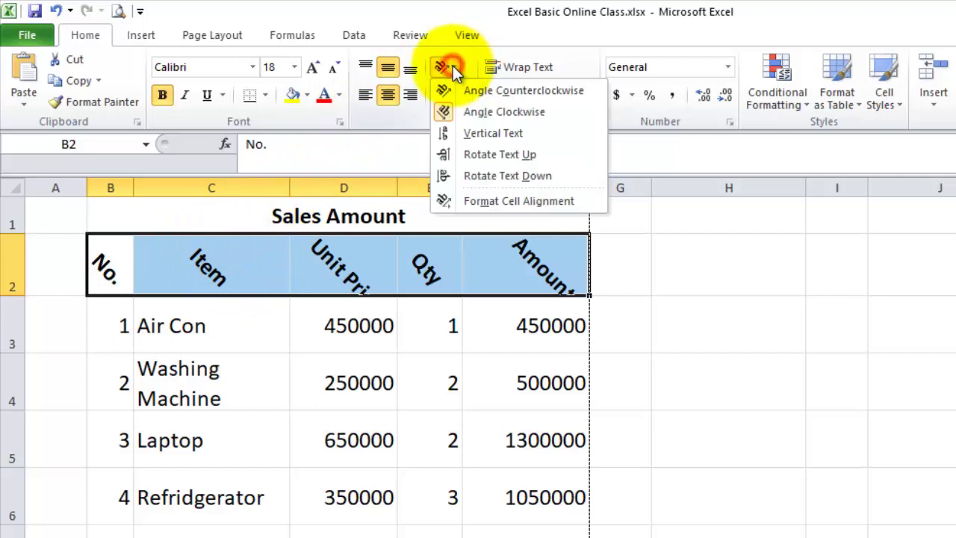
Stack the headers vertically, heighten row 2, then rotate the B2:F2 labels to read downward.
{"action": "left_click", "coordinate": [457, 136]}
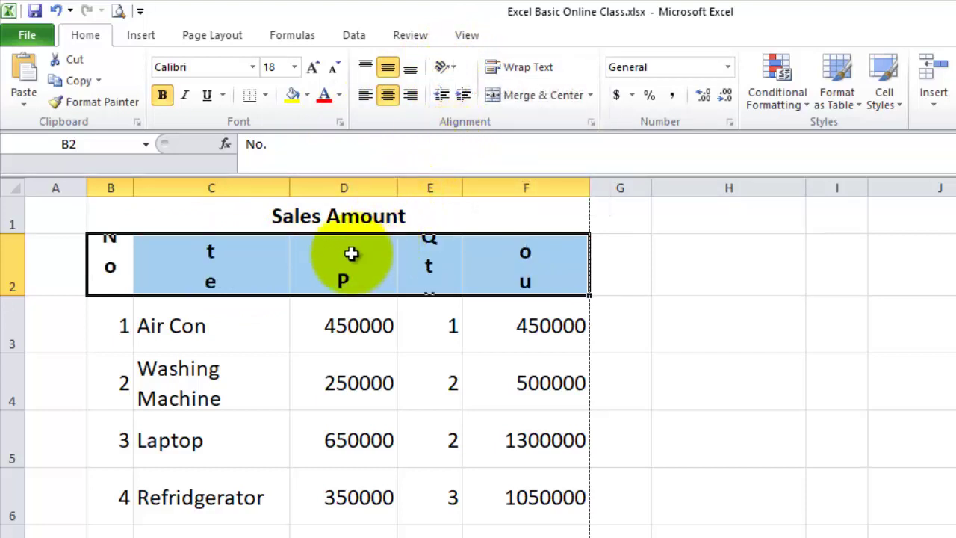
{"action": "left_click_drag", "start_coordinate": [15, 293], "coordinate": [19, 400]}
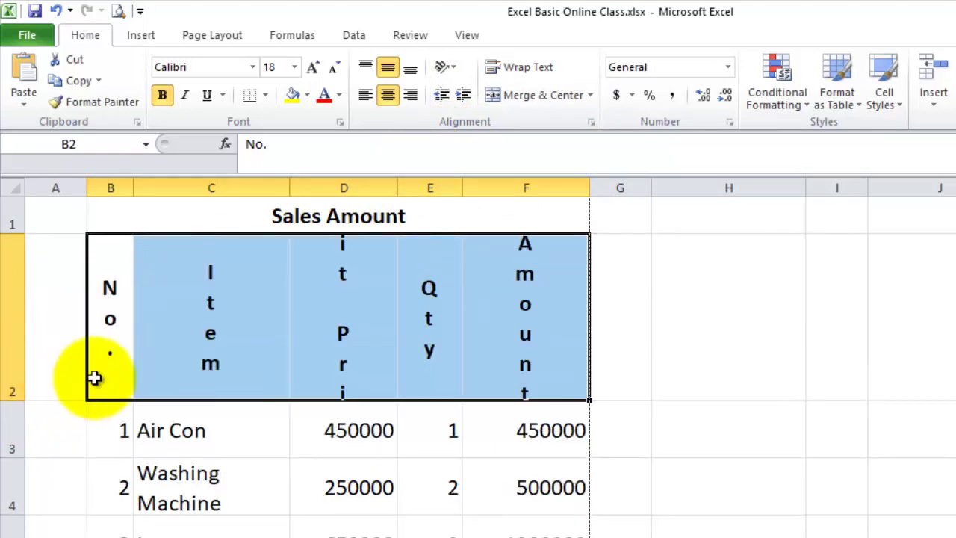
{"action": "left_click", "coordinate": [122, 295]}
{"action": "left_click", "coordinate": [364, 278]}
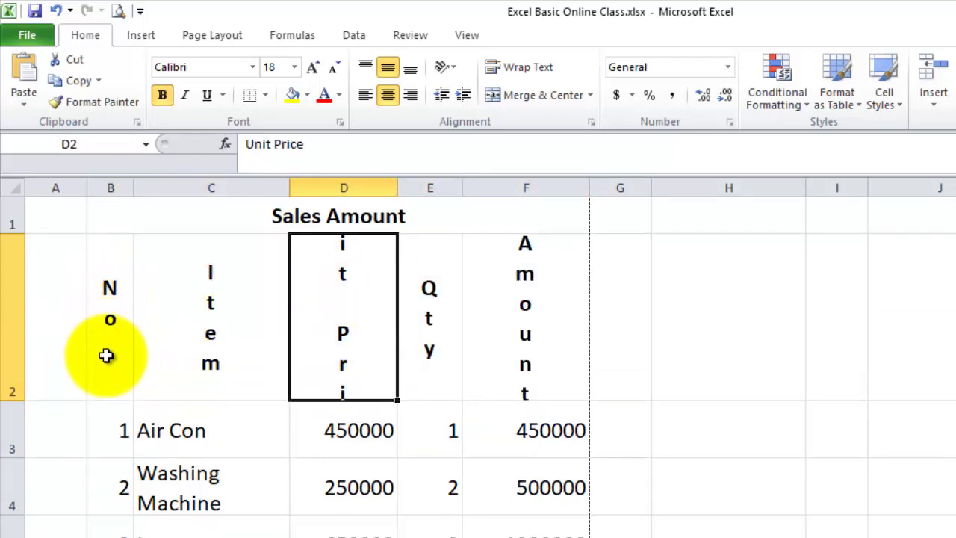
{"action": "left_click_drag", "start_coordinate": [107, 324], "coordinate": [485, 276]}
{"action": "left_click", "coordinate": [446, 66]}
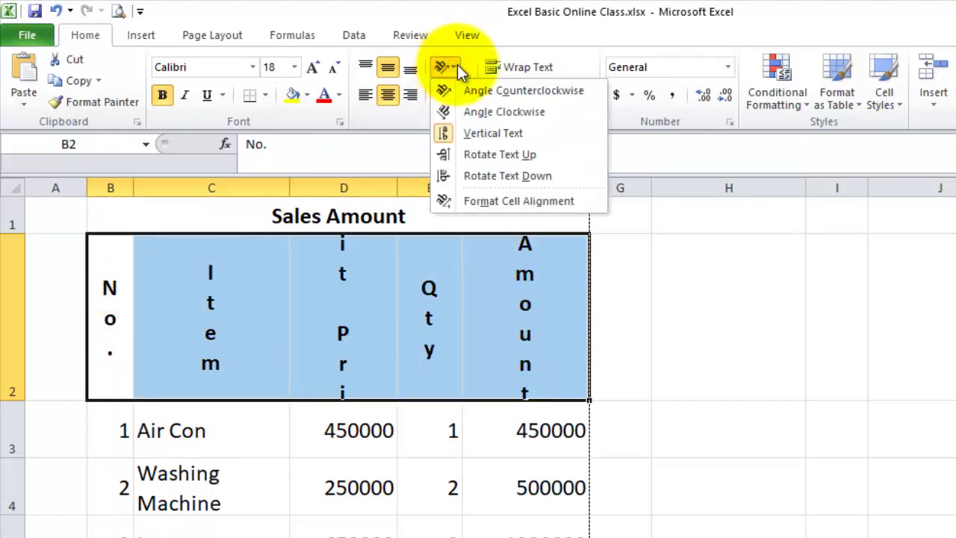
{"action": "left_click", "coordinate": [516, 154]}
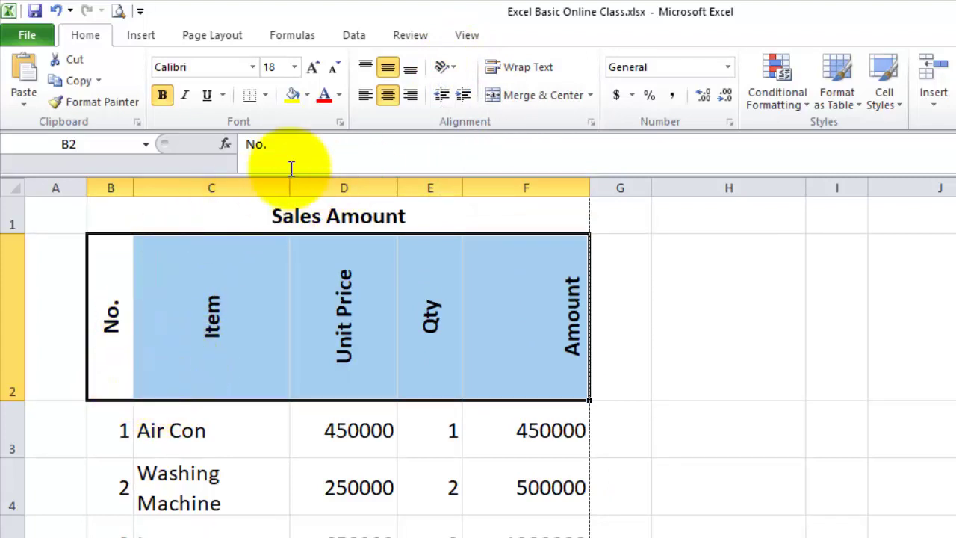
{"action": "left_click", "coordinate": [446, 75]}
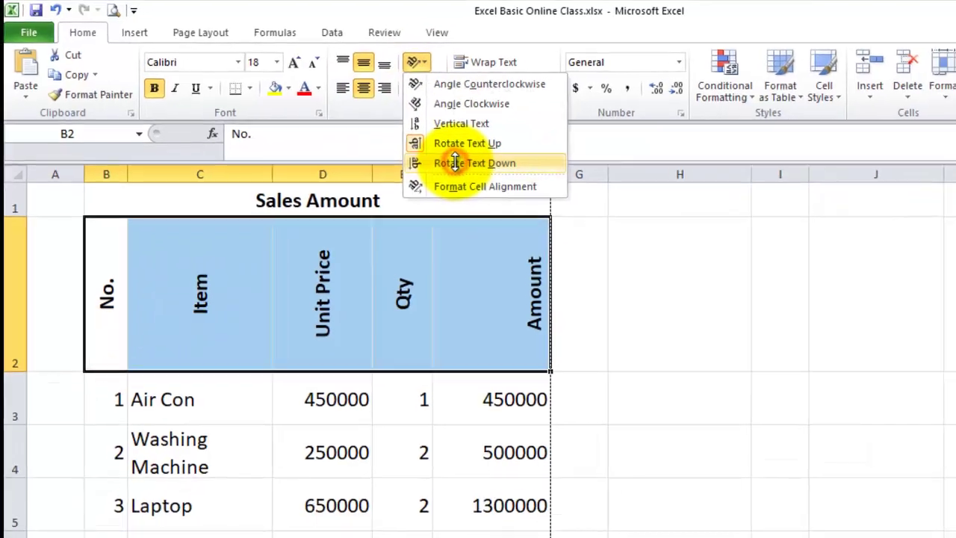
{"action": "left_click", "coordinate": [455, 162]}
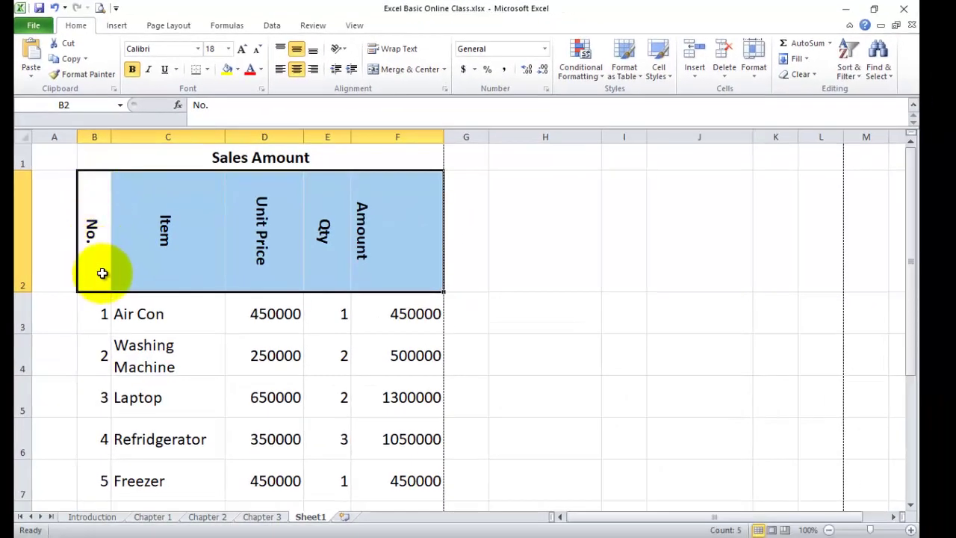
Set the header text orientation to -75 degrees in Format Cells alignment.
{"action": "left_click", "coordinate": [338, 49]}
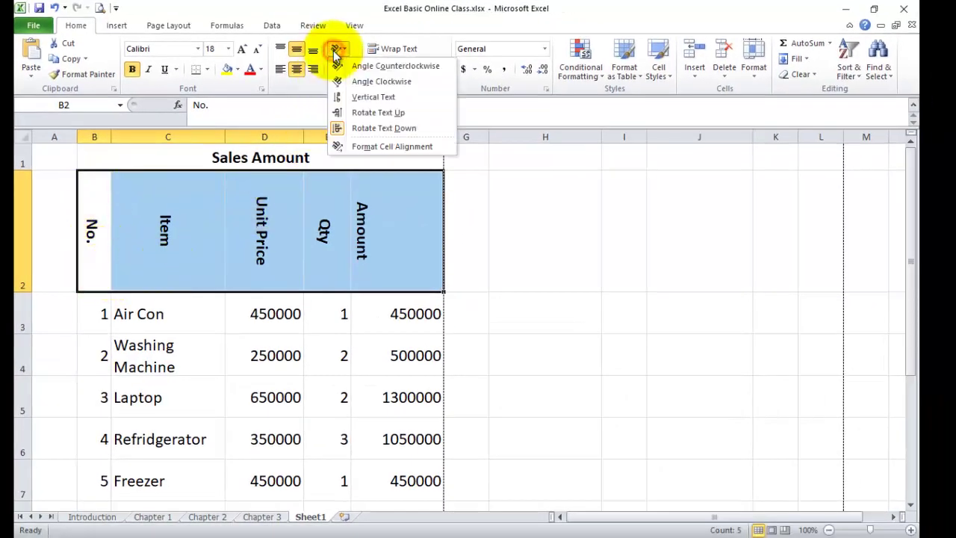
{"action": "left_click", "coordinate": [370, 147]}
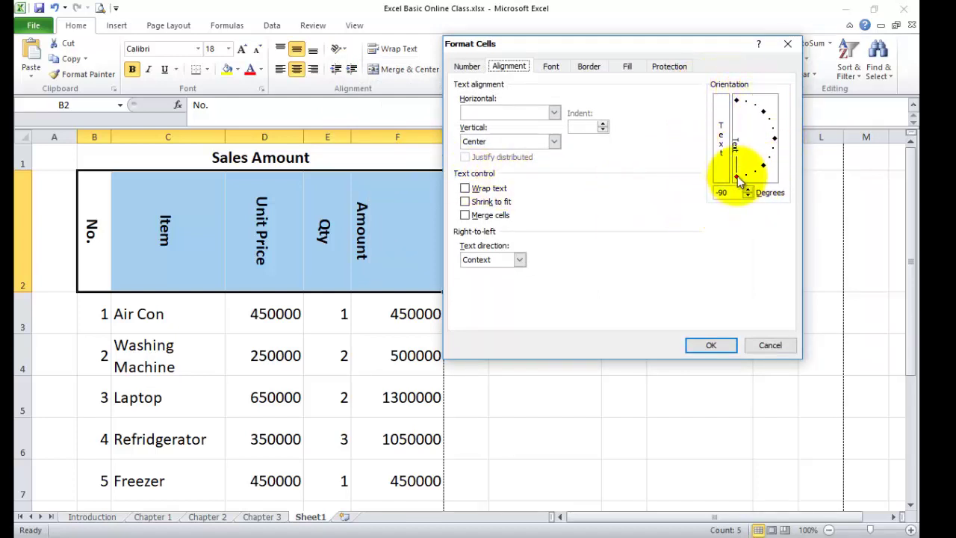
{"action": "left_click_drag", "start_coordinate": [739, 178], "coordinate": [747, 187]}
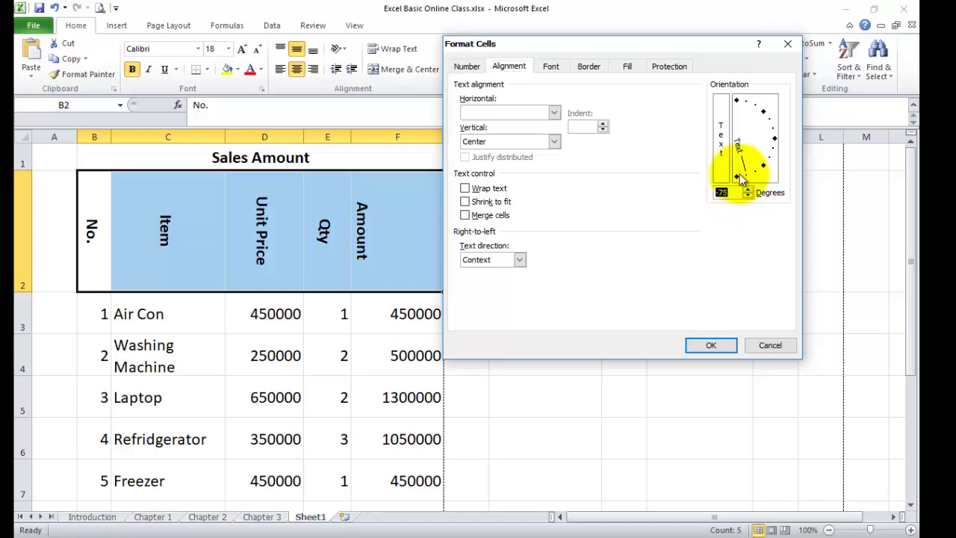
{"action": "double_click", "coordinate": [722, 192]}
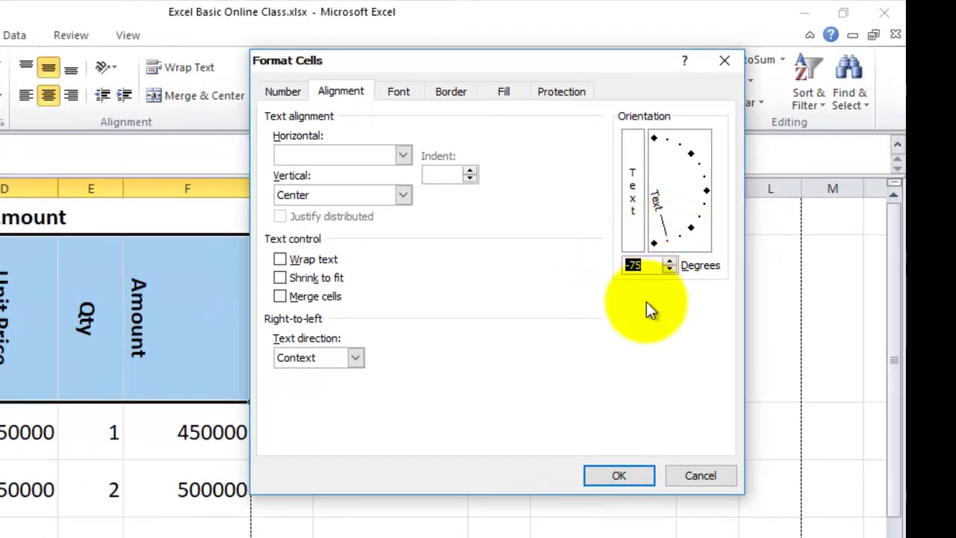
{"action": "left_click", "coordinate": [626, 473]}
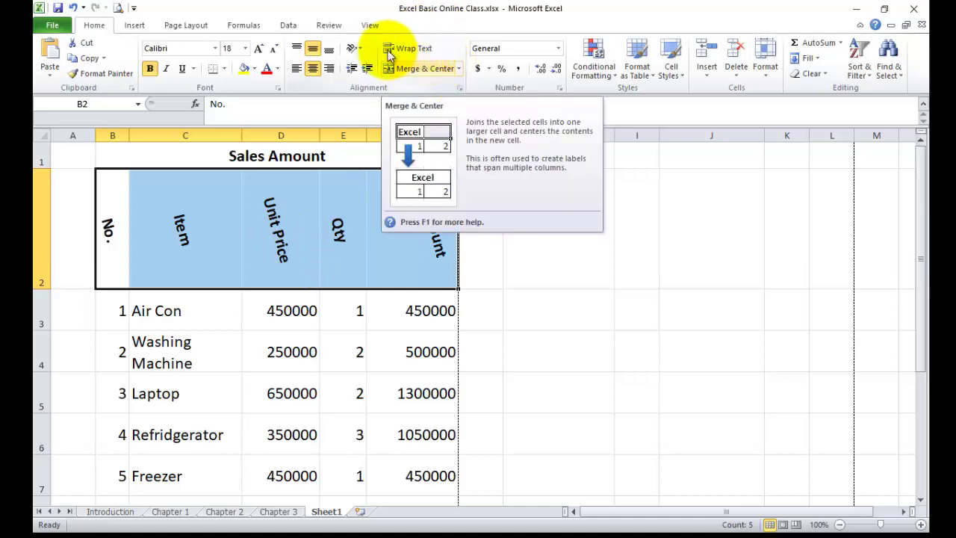
Change the header text angle to about 60 degrees upward with the orientation dial.
{"action": "left_click", "coordinate": [354, 48]}
{"action": "left_click", "coordinate": [396, 148]}
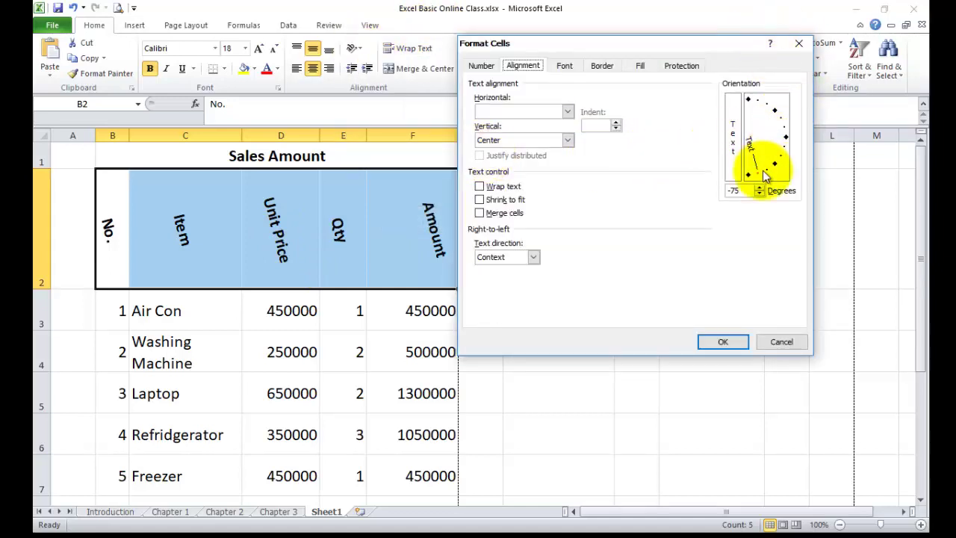
{"action": "left_click_drag", "start_coordinate": [760, 177], "coordinate": [776, 106]}
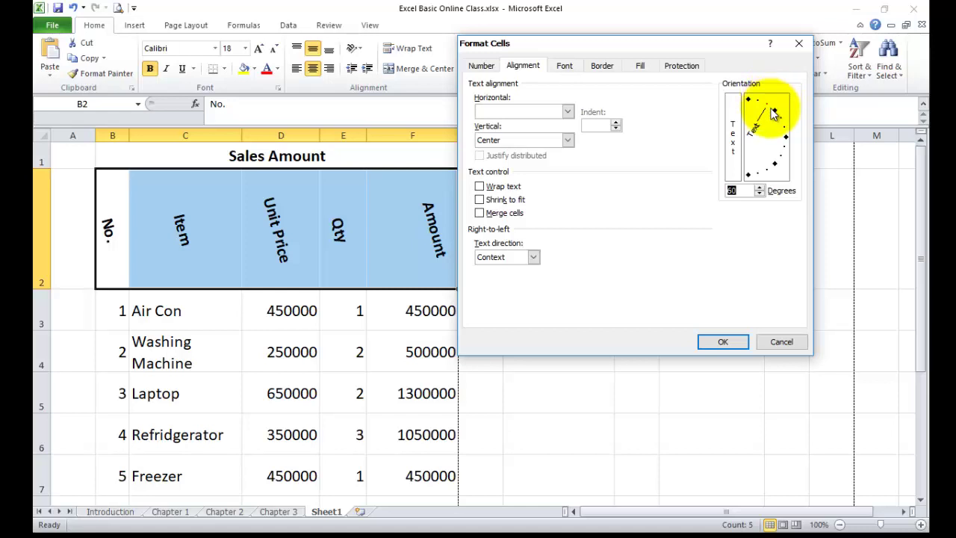
{"action": "left_click", "coordinate": [723, 342]}
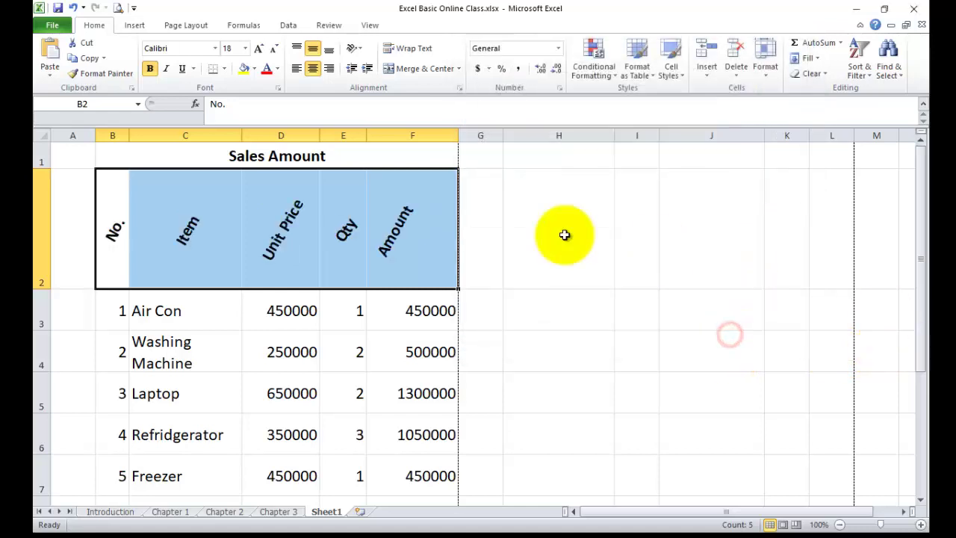
{"action": "left_click", "coordinate": [352, 51]}
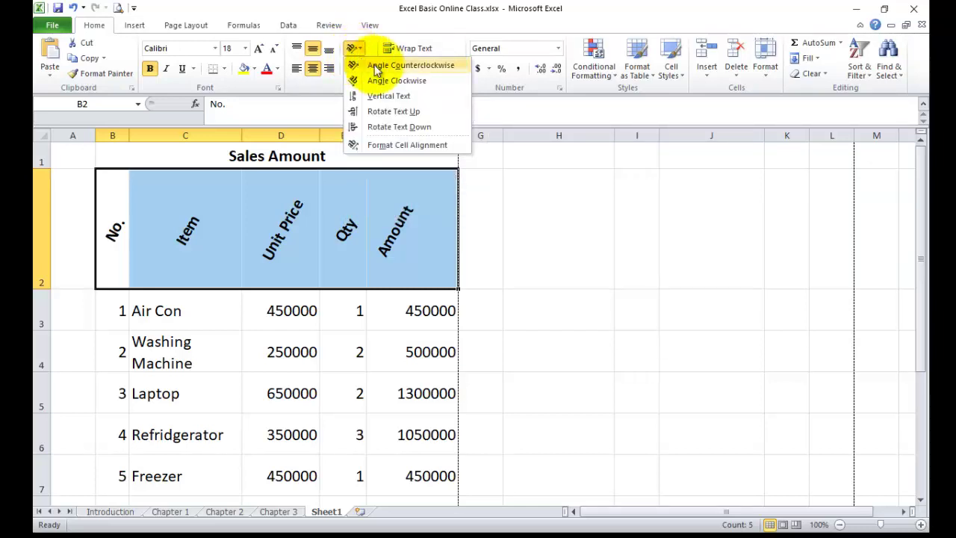
Apply Angle Counterclockwise to the headers and shorten row 2 to fit the slanted labels.
{"action": "left_click", "coordinate": [376, 67]}
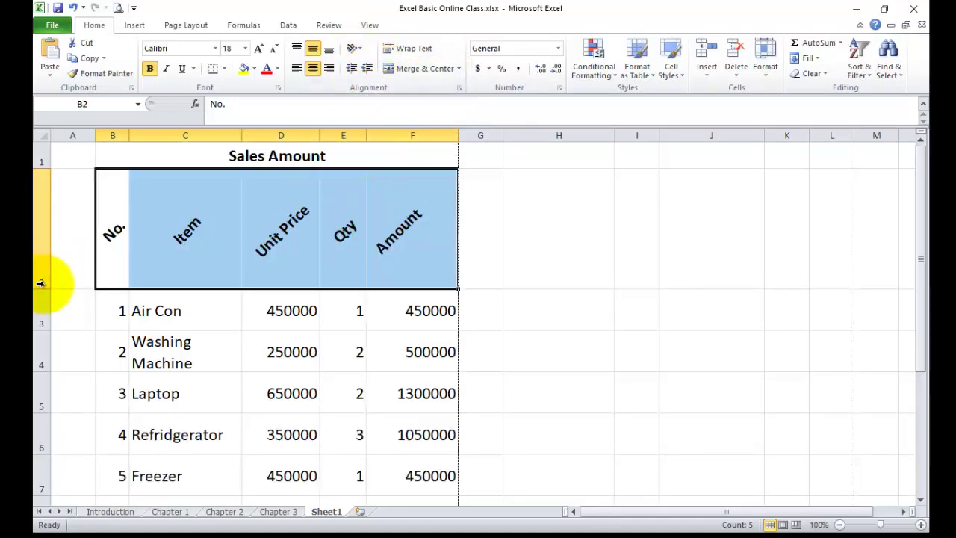
{"action": "left_click_drag", "start_coordinate": [47, 289], "coordinate": [60, 252]}
{"action": "left_click", "coordinate": [559, 303]}
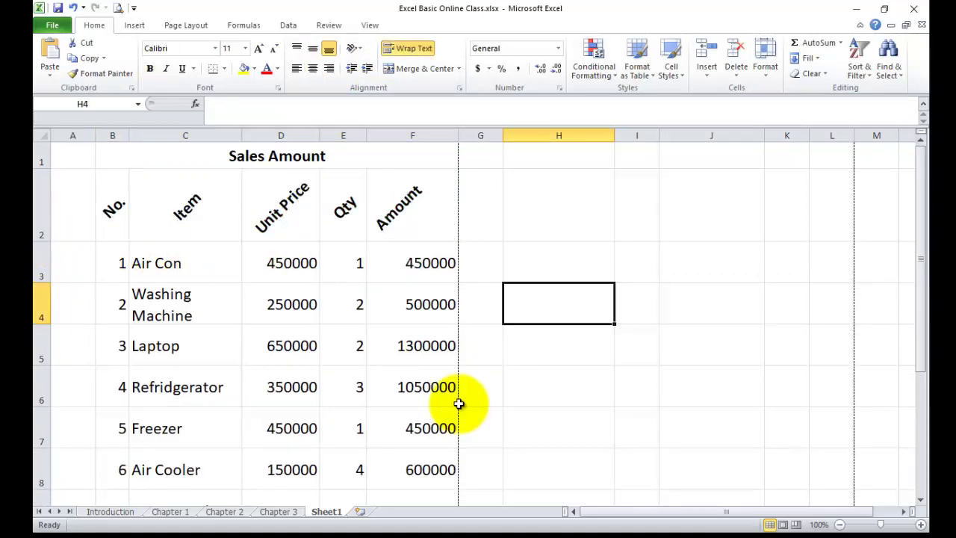
{"action": "left_click", "coordinate": [565, 395]}
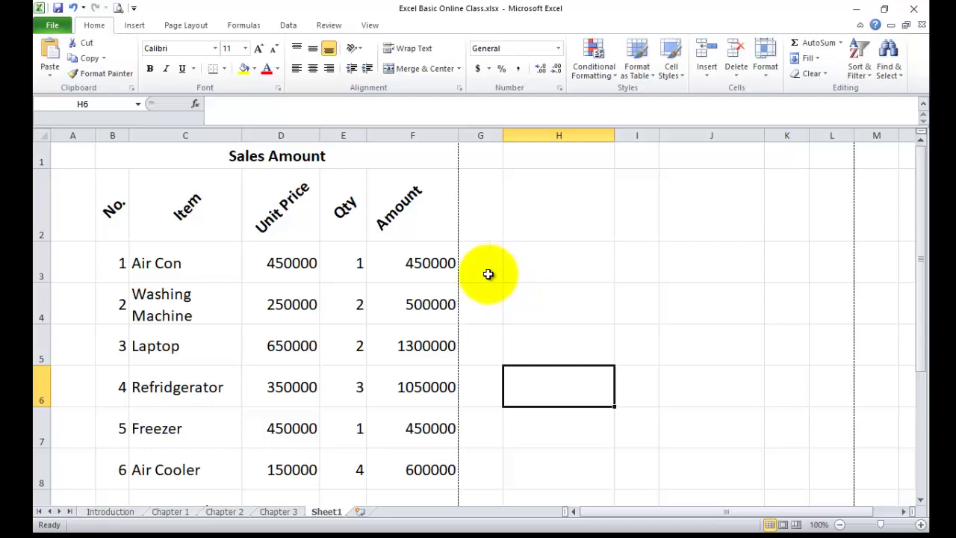
{"action": "left_click", "coordinate": [568, 276]}
{"action": "left_click", "coordinate": [562, 344]}
{"action": "left_click", "coordinate": [622, 292]}
{"action": "left_click", "coordinate": [539, 277]}
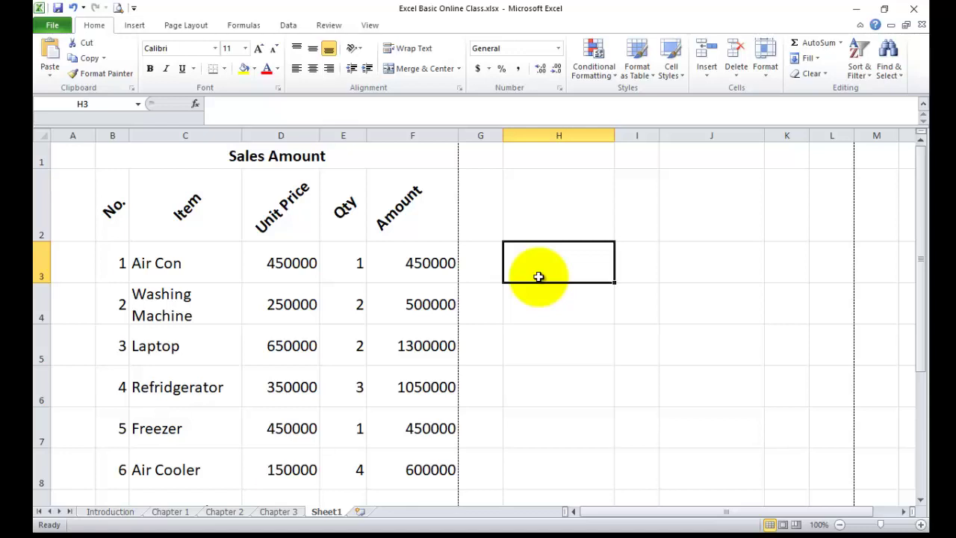
Preview the sheet for printing, confirm it fits one Letter page, and return to Sheet1.
{"action": "left_click", "coordinate": [52, 27]}
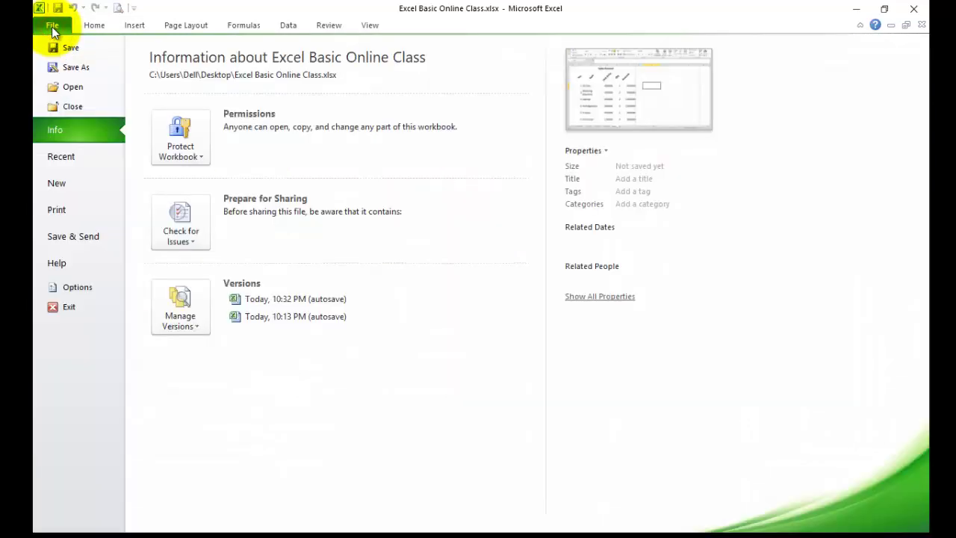
{"action": "left_click", "coordinate": [64, 206]}
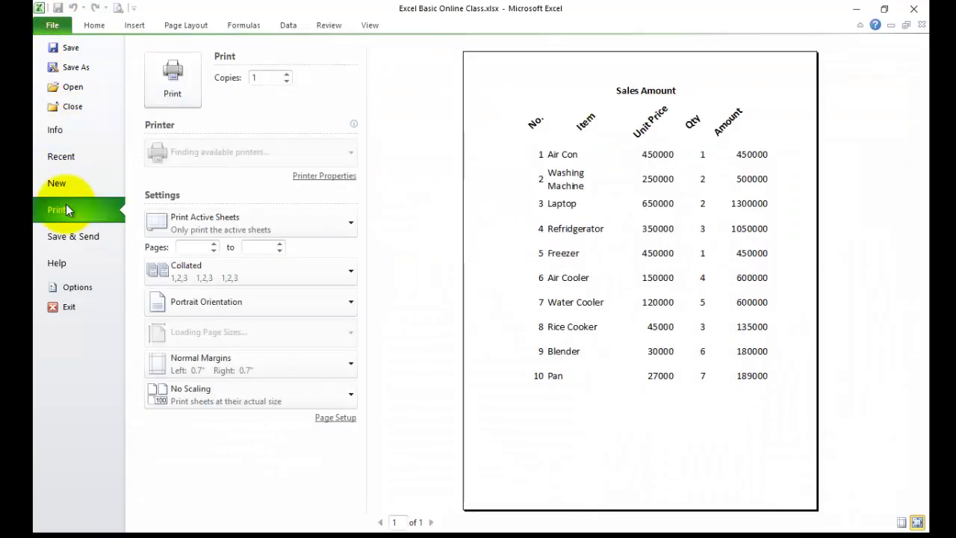
{"action": "left_click", "coordinate": [95, 27]}
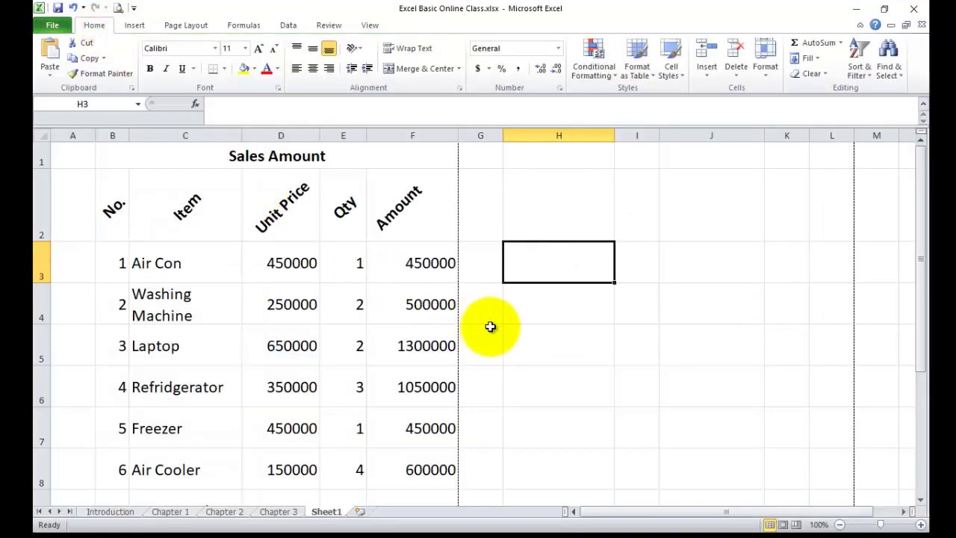
{"action": "key", "text": "ctrl+p"}
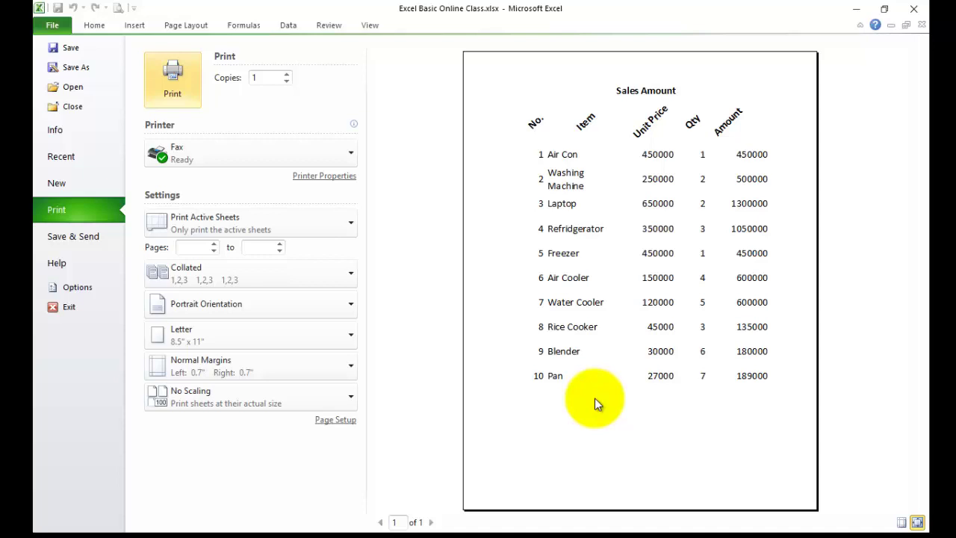
{"action": "left_click", "coordinate": [95, 26]}
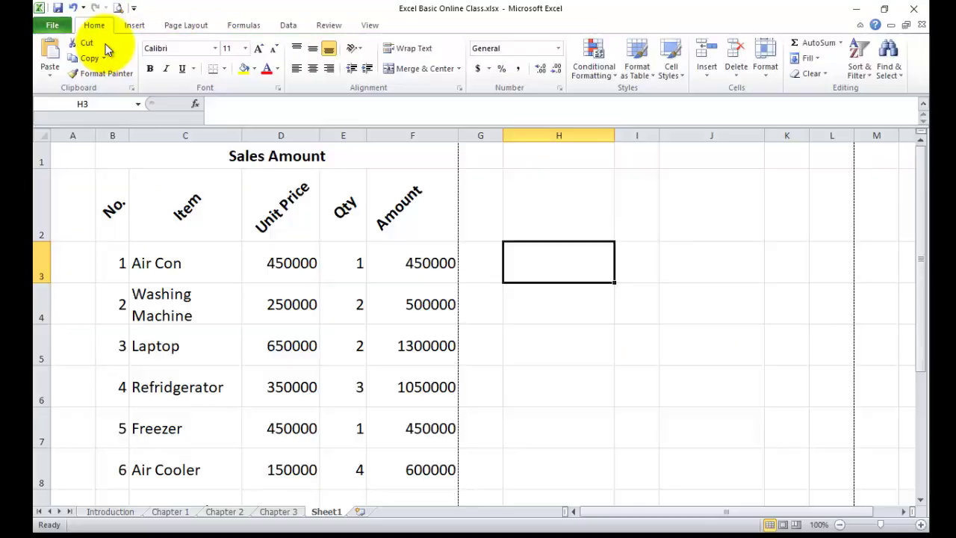
Select B2 through F12, covering all ten items with their headers and amounts.
{"action": "left_click", "coordinate": [116, 198]}
{"action": "scroll", "coordinate": [296, 331], "scroll_direction": "down", "scroll_amount": 4}
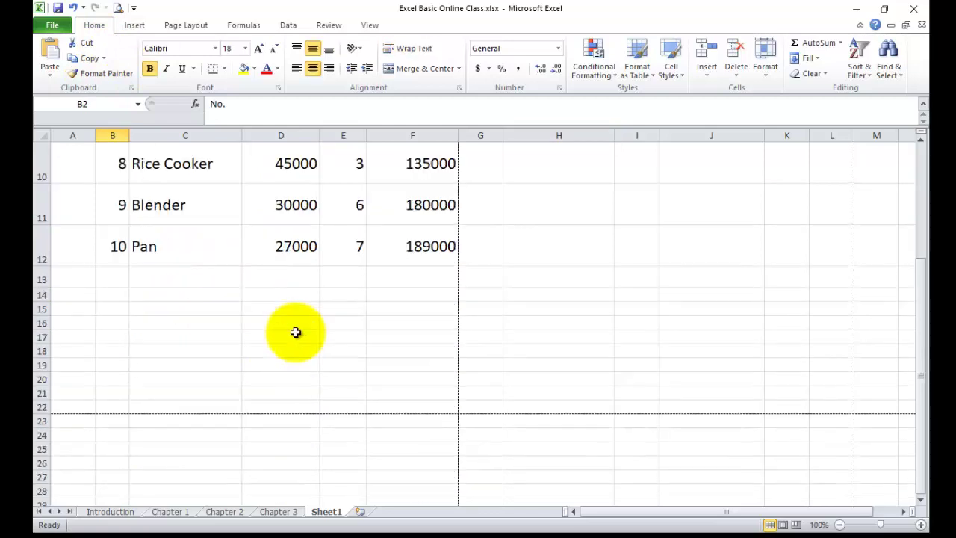
{"action": "scroll", "coordinate": [359, 303], "scroll_direction": "up", "scroll_amount": 1}
{"action": "left_click", "coordinate": [429, 260]}
{"action": "scroll", "coordinate": [449, 320], "scroll_direction": "up", "scroll_amount": 3}
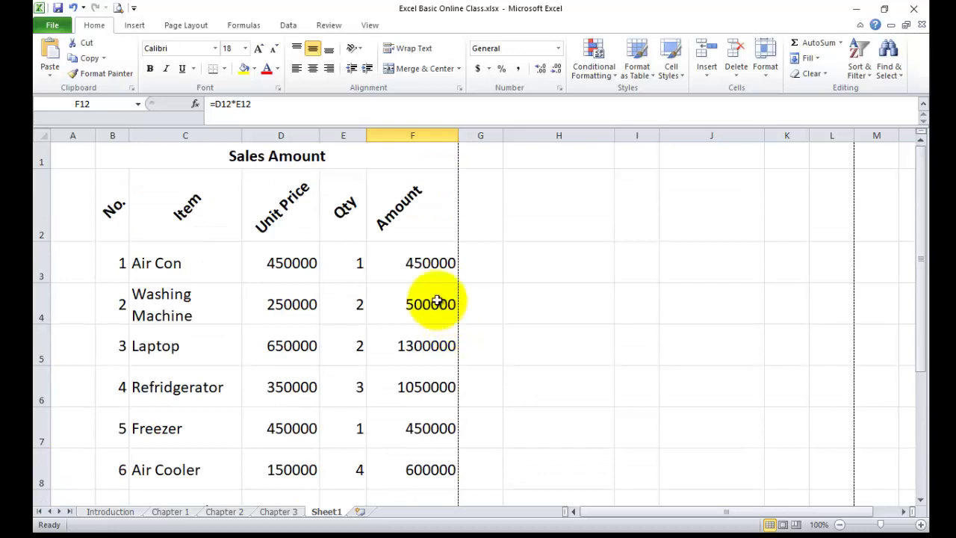
{"action": "left_click", "coordinate": [115, 205]}
{"action": "left_click_drag", "start_coordinate": [139, 218], "coordinate": [396, 414]}
{"action": "left_click", "coordinate": [394, 320]}
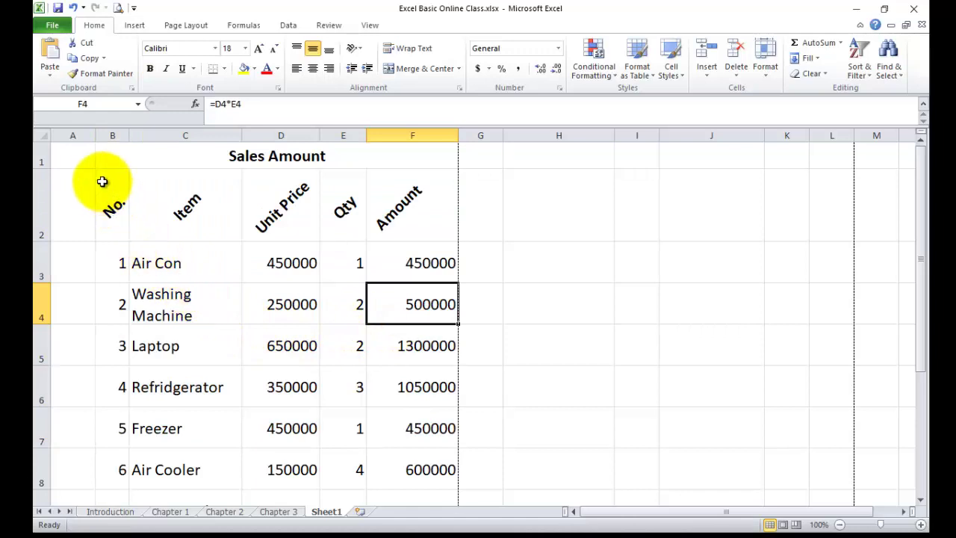
{"action": "left_click", "coordinate": [109, 203]}
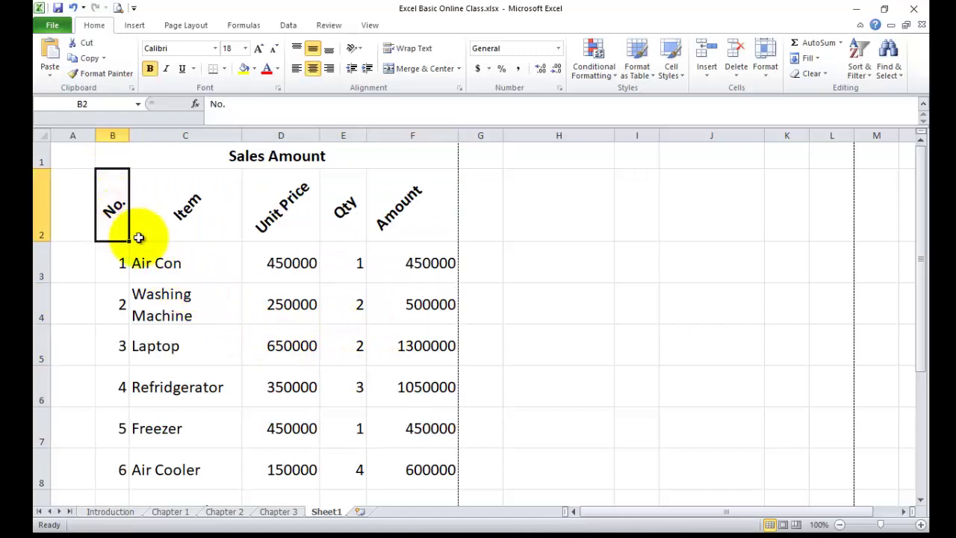
{"action": "scroll", "coordinate": [341, 340], "scroll_direction": "down", "scroll_amount": 3}
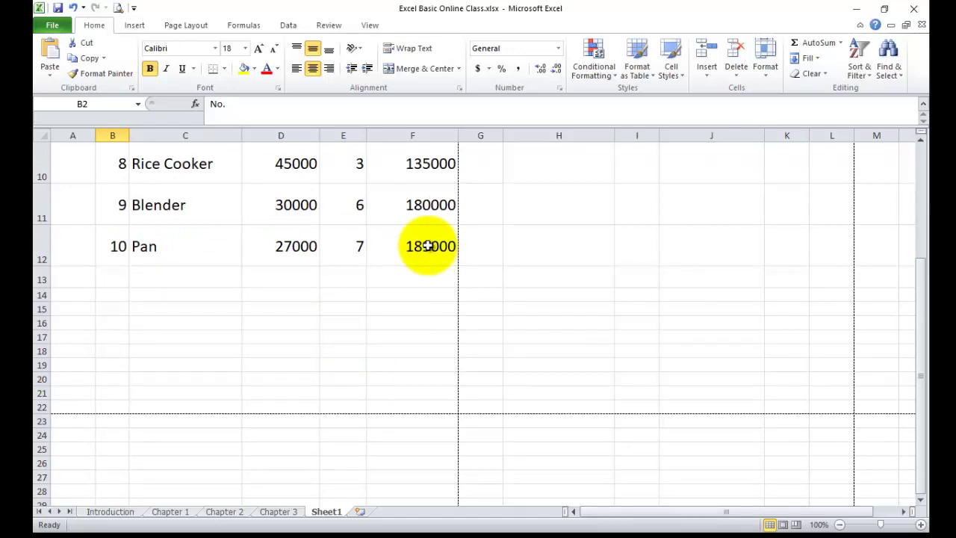
{"action": "left_click", "coordinate": [427, 245], "text": "shift"}
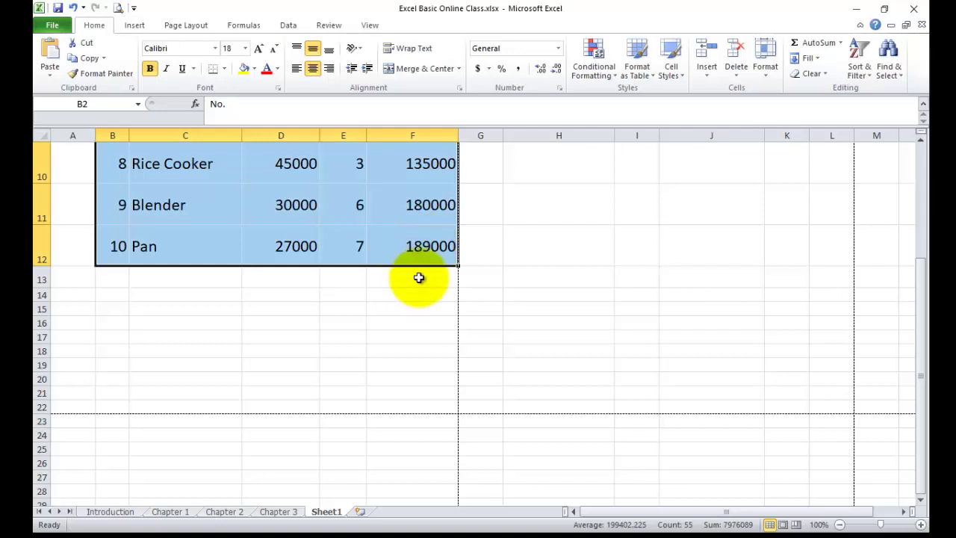
{"action": "scroll", "coordinate": [397, 314], "scroll_direction": "up", "scroll_amount": 3}
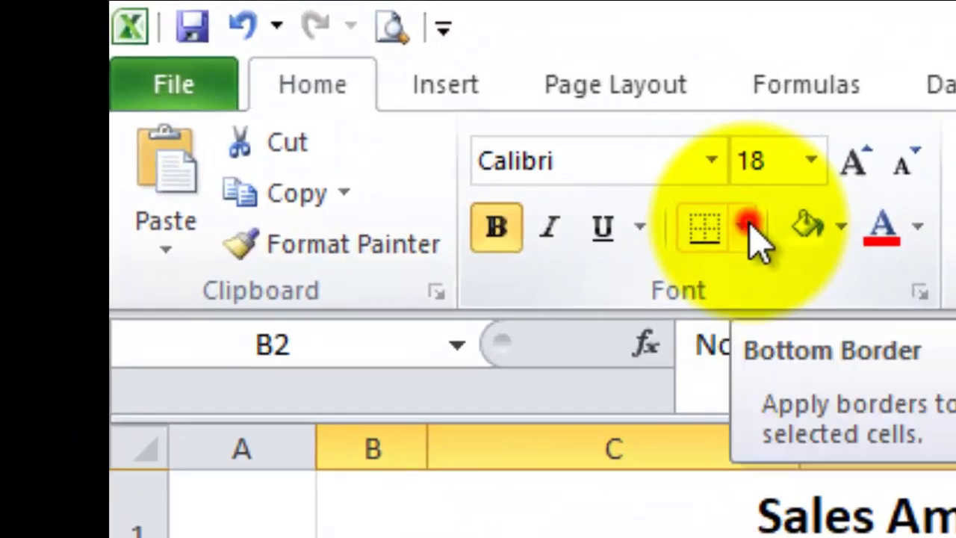
Apply All Borders to B2:F12 so every cell, including the slanted headers, is outlined.
{"action": "left_click", "coordinate": [747, 224]}
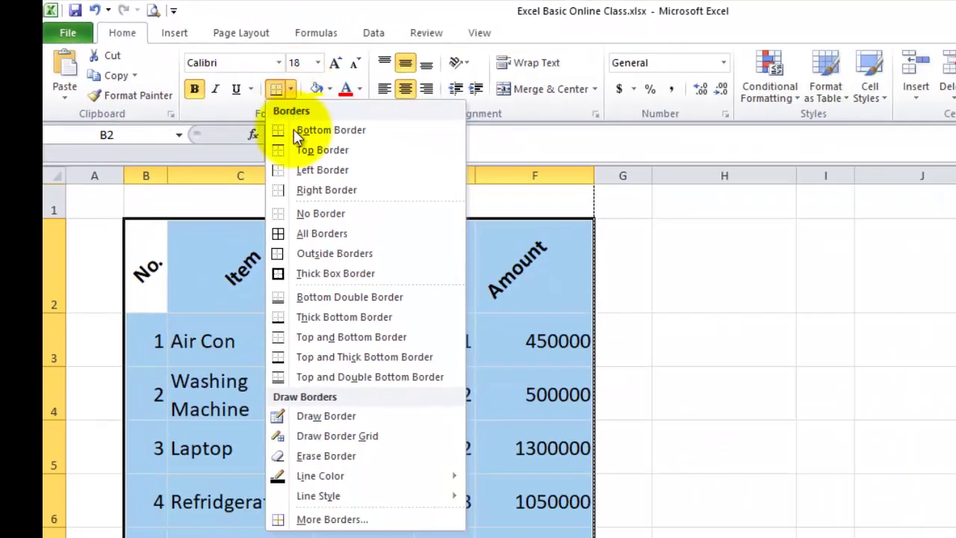
{"action": "left_click", "coordinate": [287, 235]}
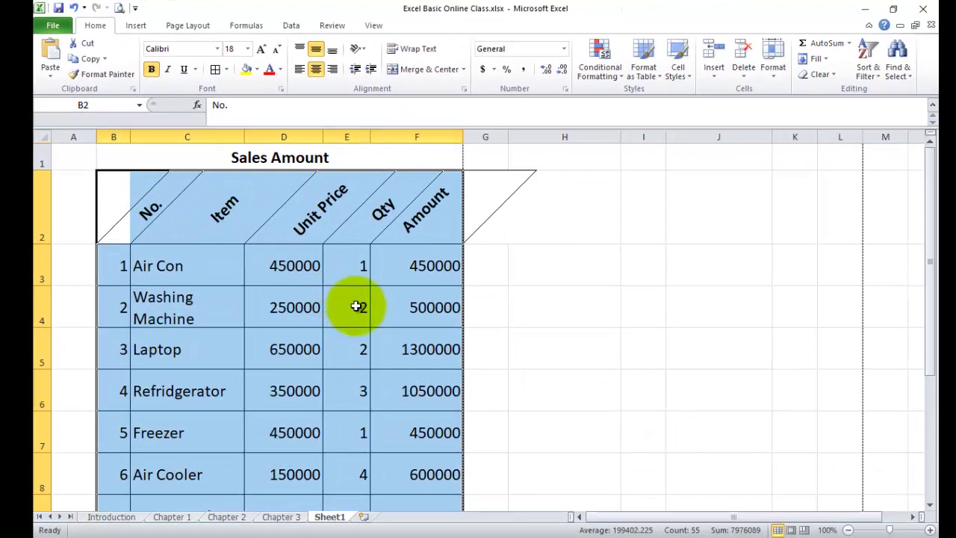
{"action": "left_click", "coordinate": [458, 393]}
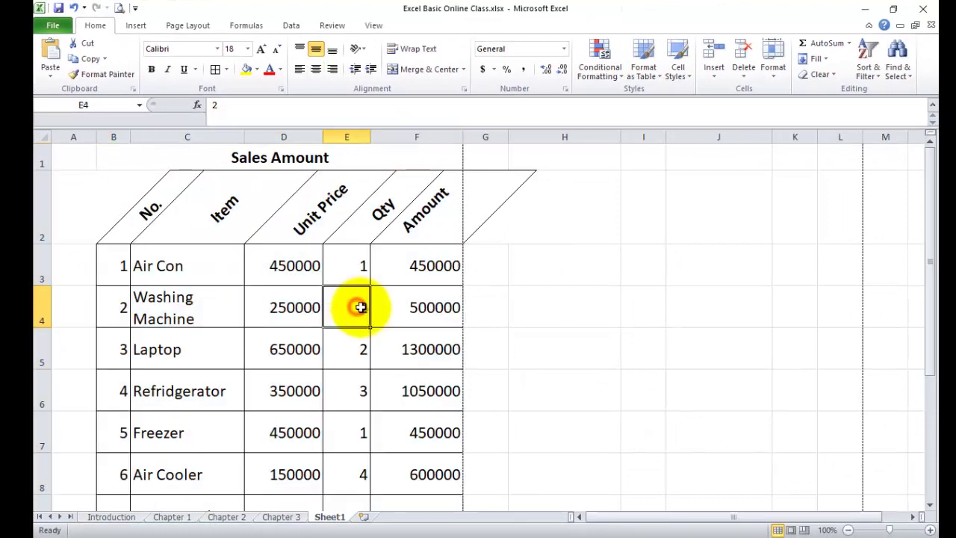
Reselect the whole sales table with Ctrl+A and reopen the border options.
{"action": "left_click", "coordinate": [151, 210]}
{"action": "left_click", "coordinate": [251, 208]}
{"action": "left_click", "coordinate": [362, 208]}
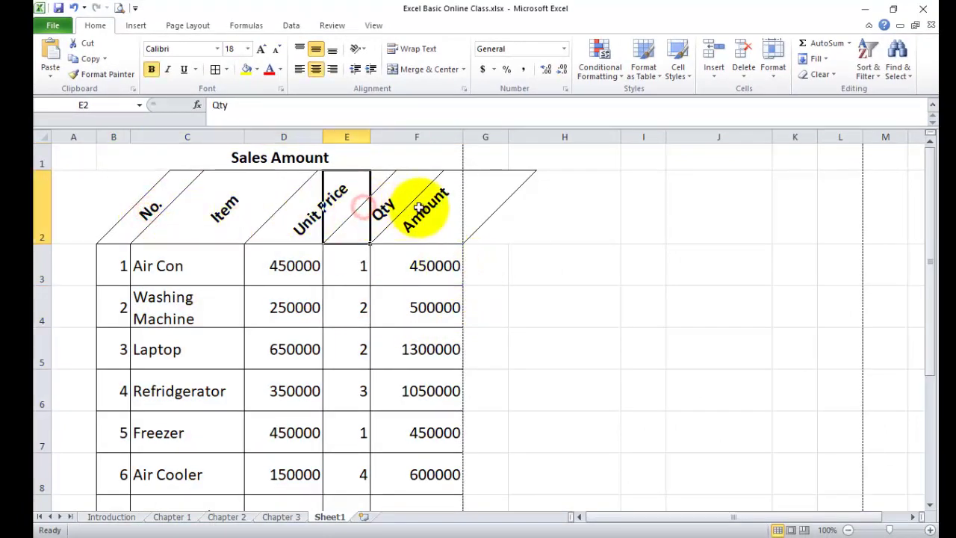
{"action": "left_click", "coordinate": [486, 211]}
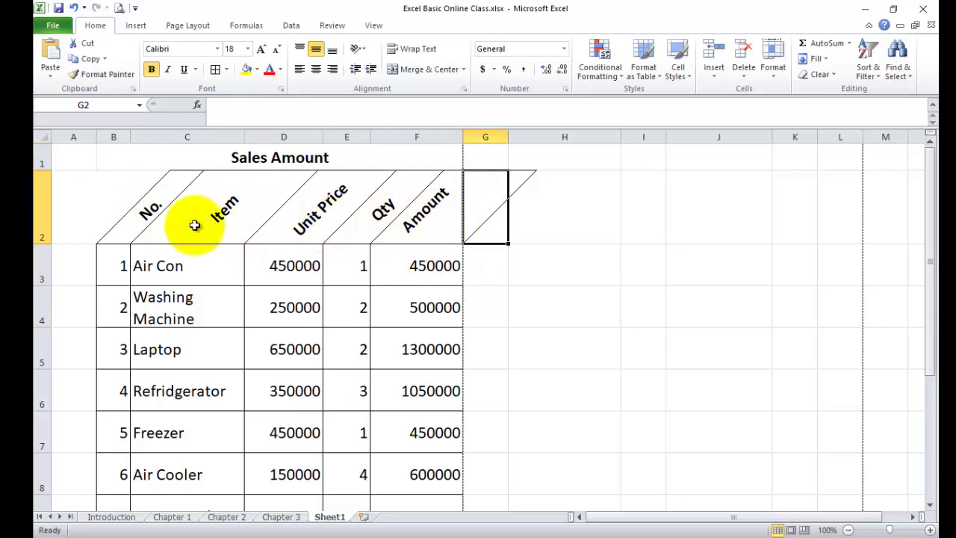
{"action": "key", "text": "ctrl+a"}
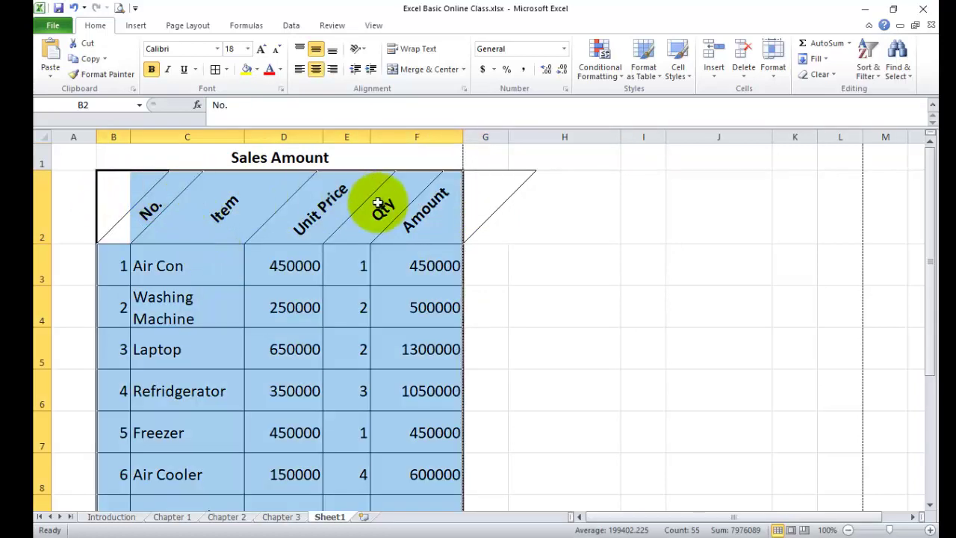
{"action": "left_click", "coordinate": [226, 69]}
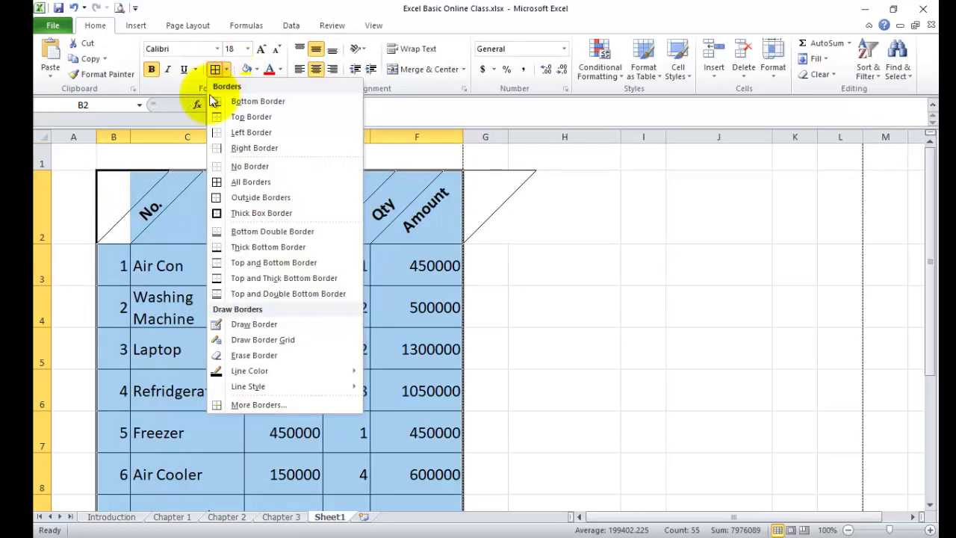
Give the Sales Amount table a dashed outline border, keeping inner borders solid.
{"action": "left_click", "coordinate": [259, 403]}
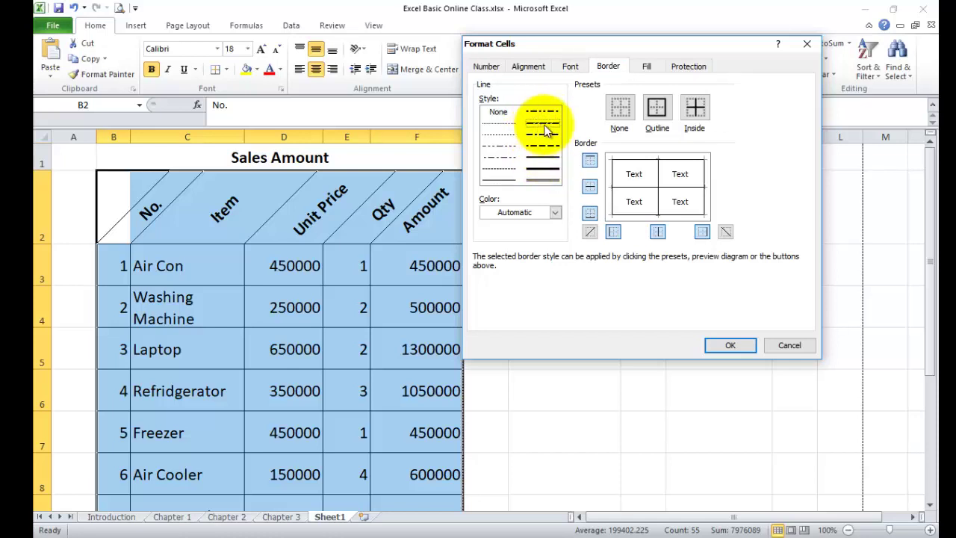
{"action": "left_click", "coordinate": [657, 112]}
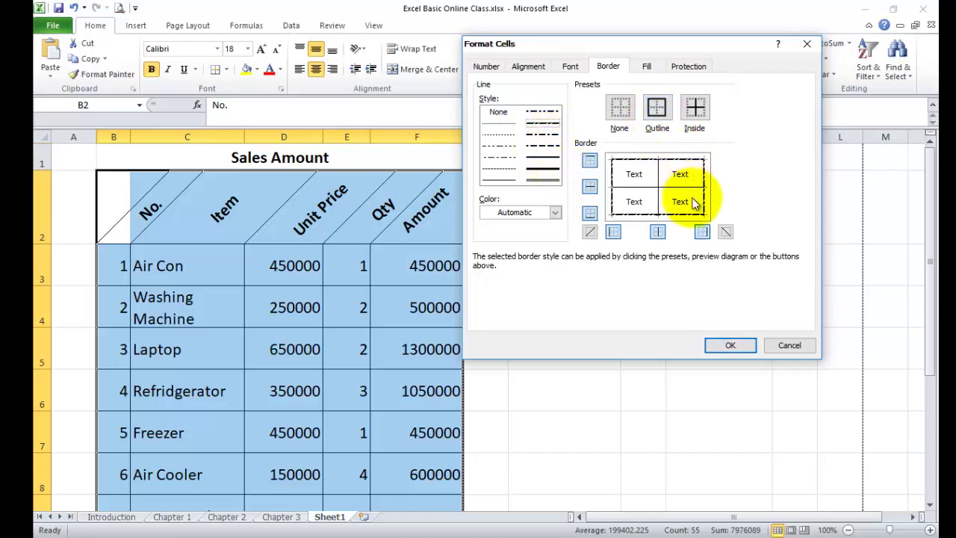
{"action": "left_click", "coordinate": [728, 343]}
{"action": "left_click", "coordinate": [641, 319]}
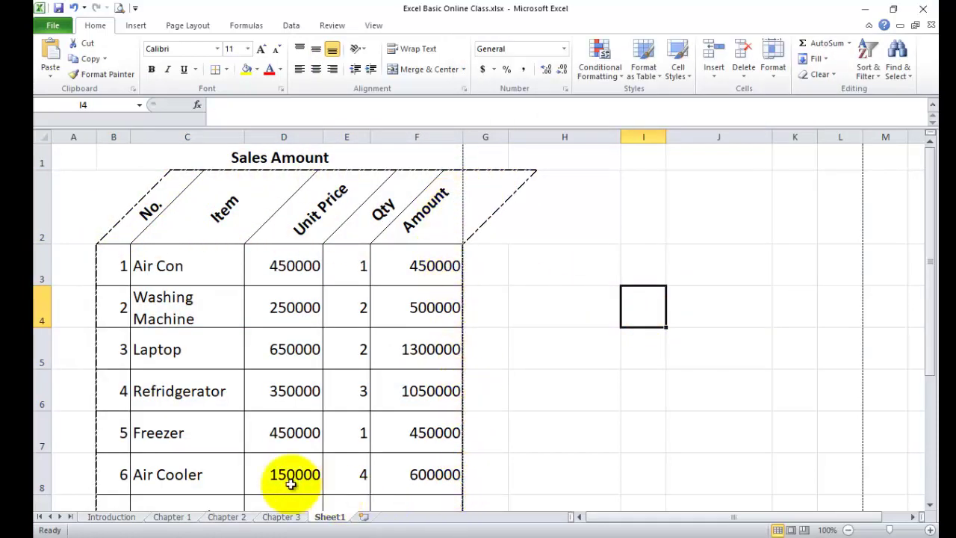
Select B2:F12 and set dark red inside borders in Format Cells.
{"action": "left_click_drag", "start_coordinate": [156, 187], "coordinate": [352, 459]}
{"action": "scroll", "coordinate": [352, 459], "scroll_direction": "up", "scroll_amount": 1}
{"action": "key", "text": "ctrl+1"}
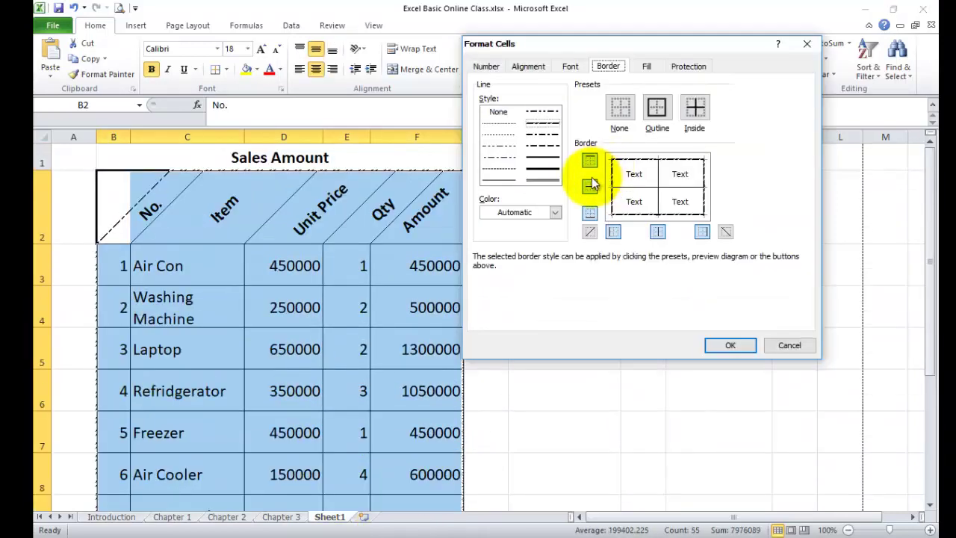
{"action": "left_click", "coordinate": [555, 214]}
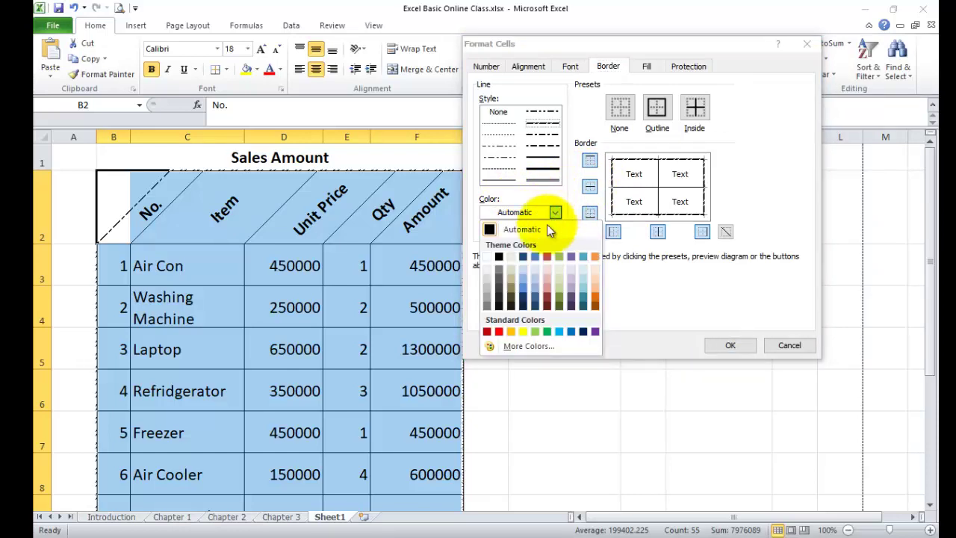
{"action": "left_click", "coordinate": [487, 334]}
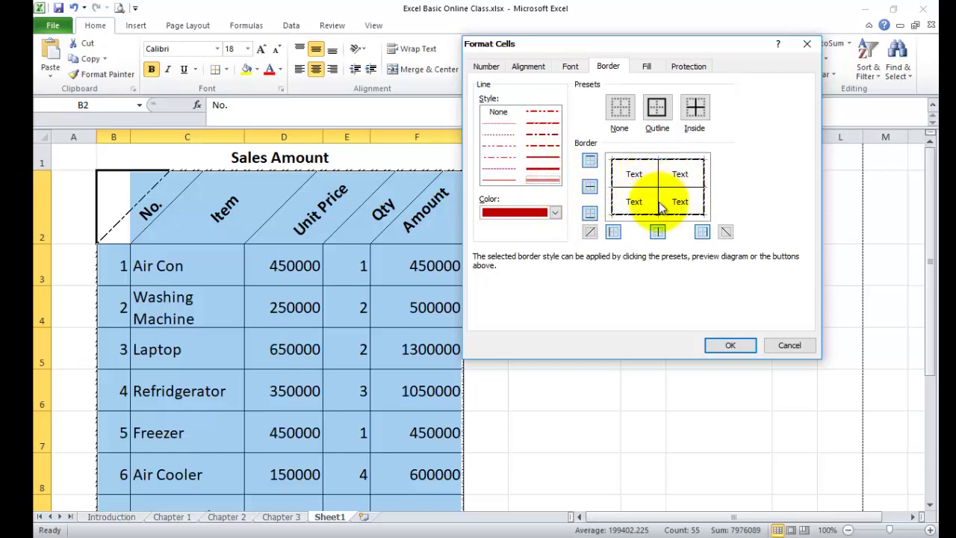
{"action": "left_click", "coordinate": [695, 110]}
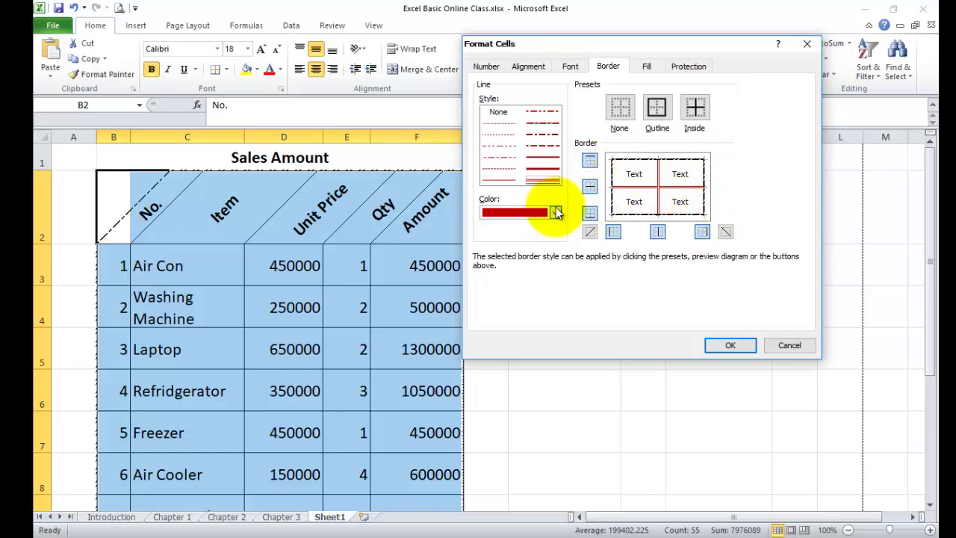
Add a heavier yellow outline border around the table and apply the changes.
{"action": "left_click", "coordinate": [555, 213]}
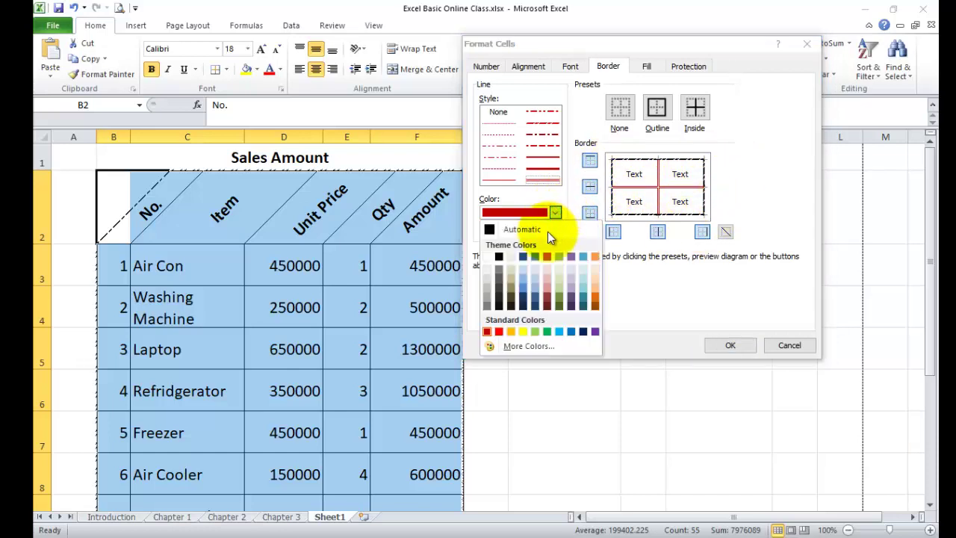
{"action": "left_click", "coordinate": [521, 332]}
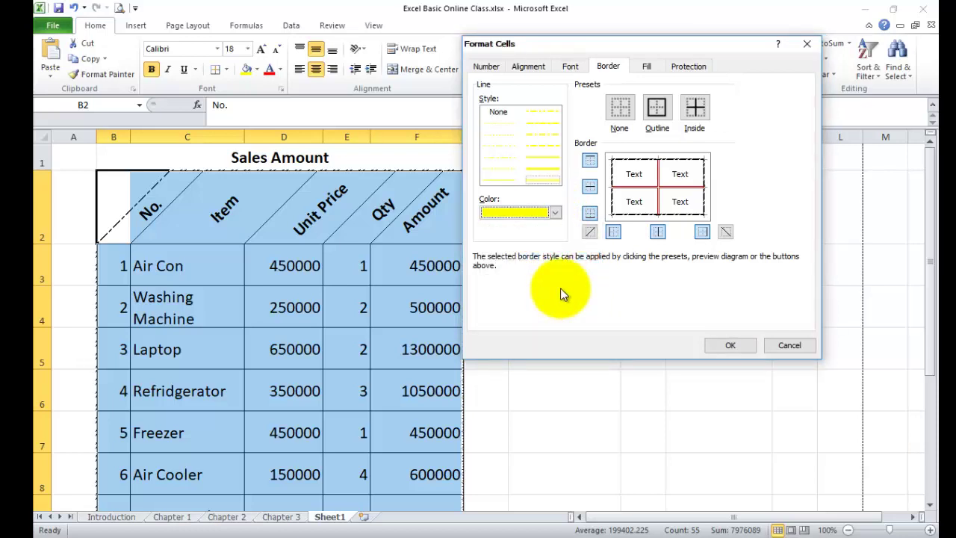
{"action": "left_click", "coordinate": [546, 170]}
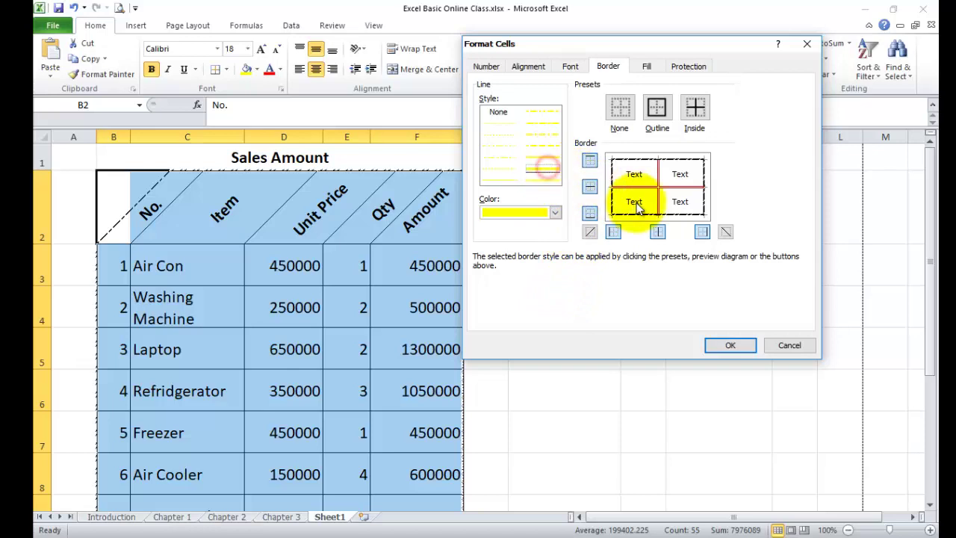
{"action": "left_click", "coordinate": [658, 108]}
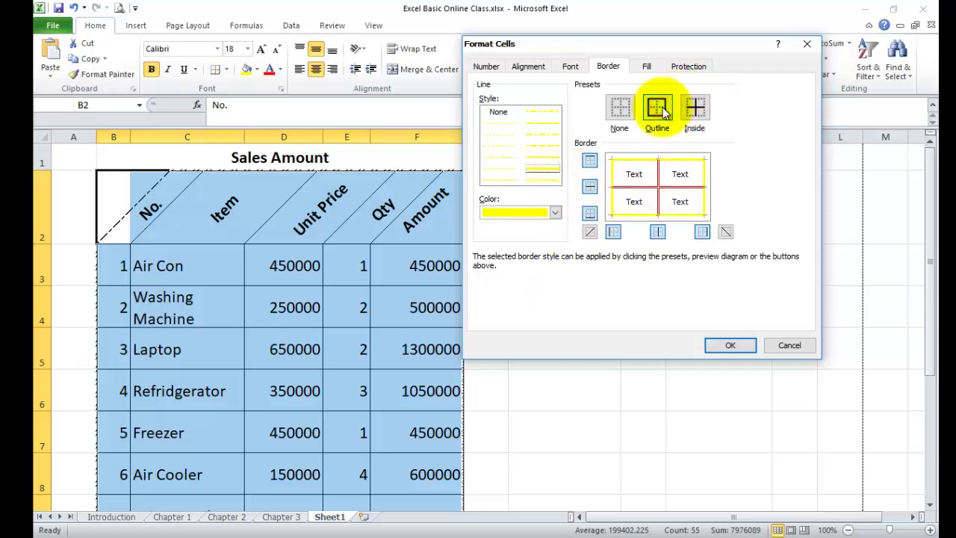
{"action": "left_click", "coordinate": [723, 346]}
{"action": "left_click", "coordinate": [591, 283]}
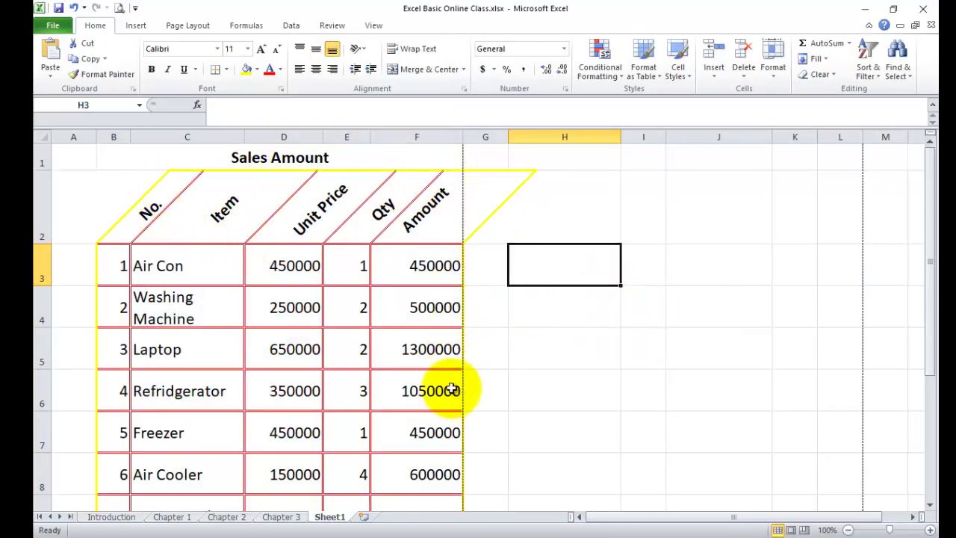
{"action": "scroll", "coordinate": [261, 325], "scroll_direction": "down", "scroll_amount": 1}
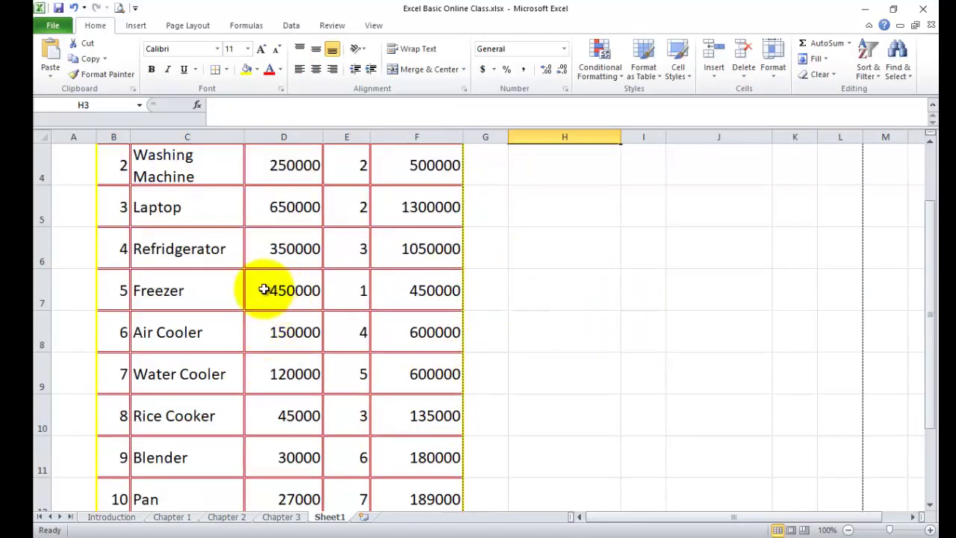
{"action": "scroll", "coordinate": [269, 292], "scroll_direction": "down", "scroll_amount": 1}
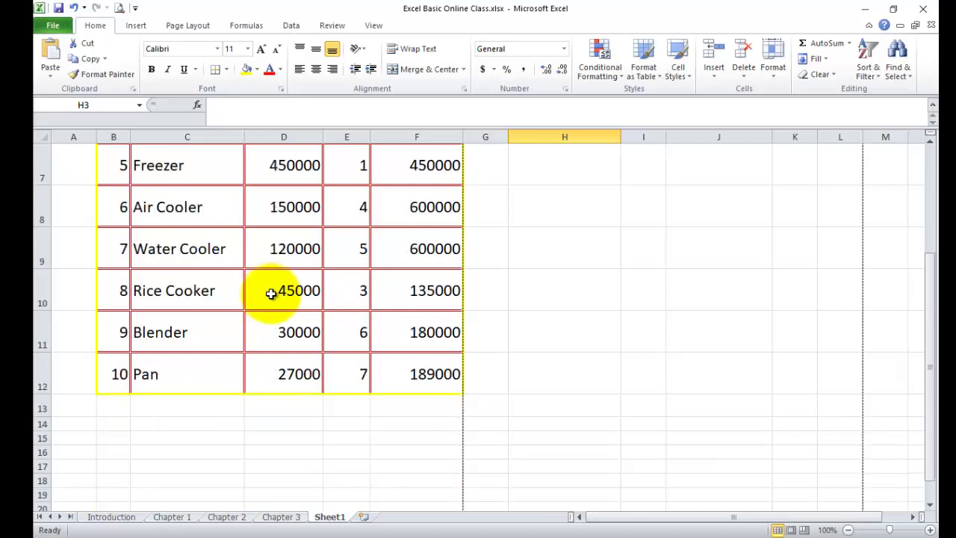
{"action": "scroll", "coordinate": [271, 292], "scroll_direction": "up", "scroll_amount": 2}
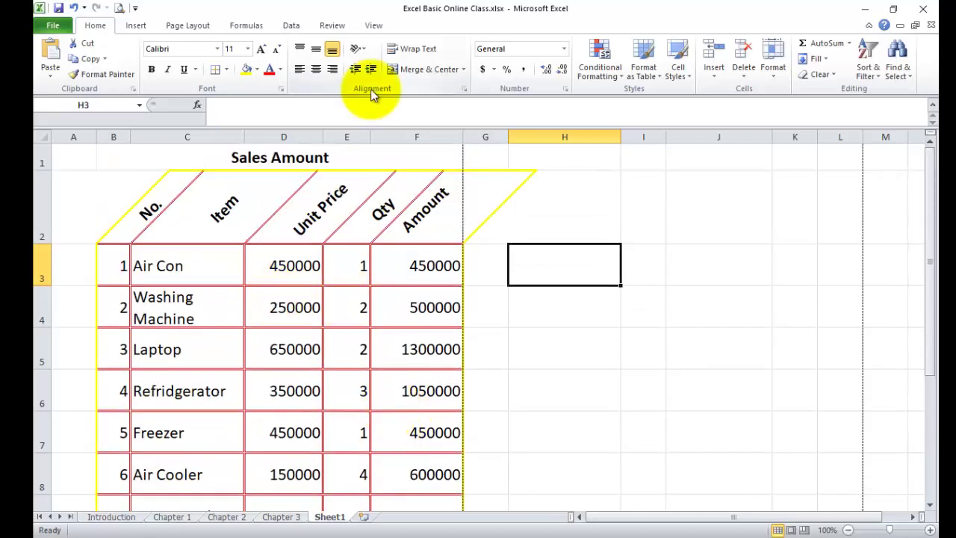